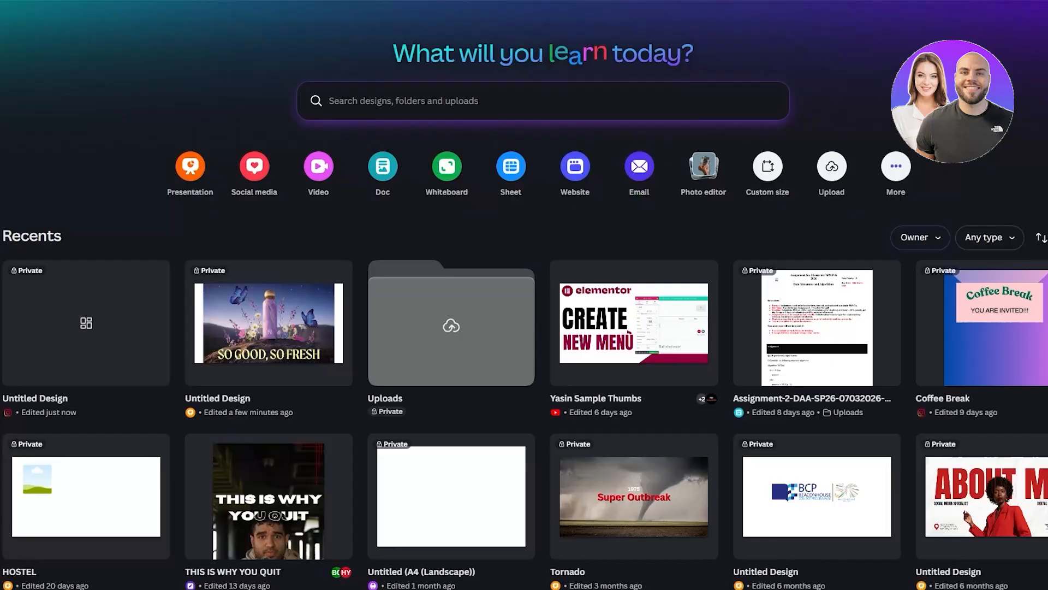
pyautogui.scroll(-3, 85, 235)
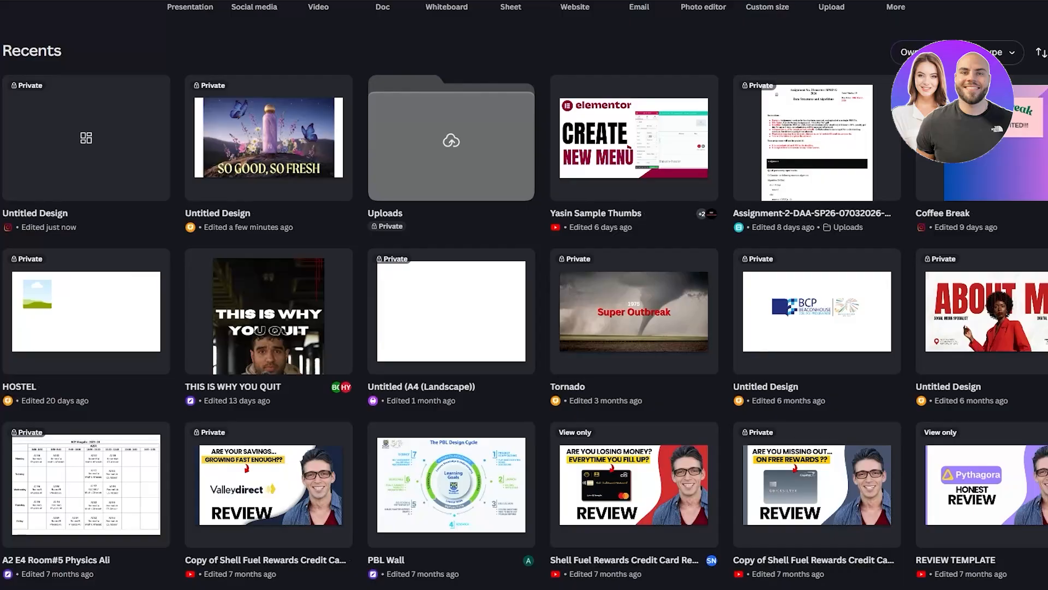
pyautogui.scroll(-3, 249, 312)
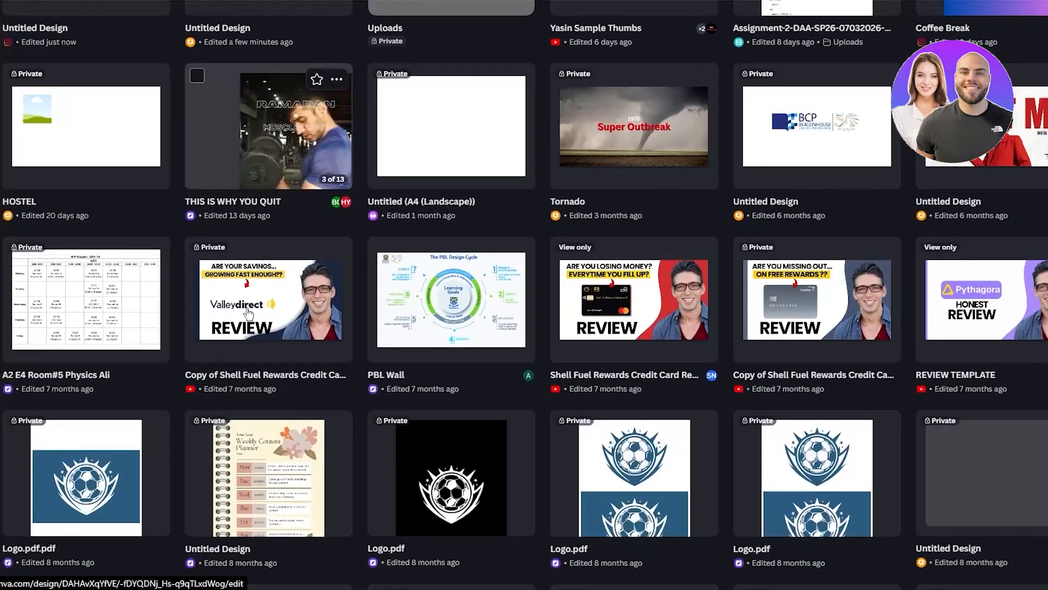
pyautogui.scroll(6, 248, 312)
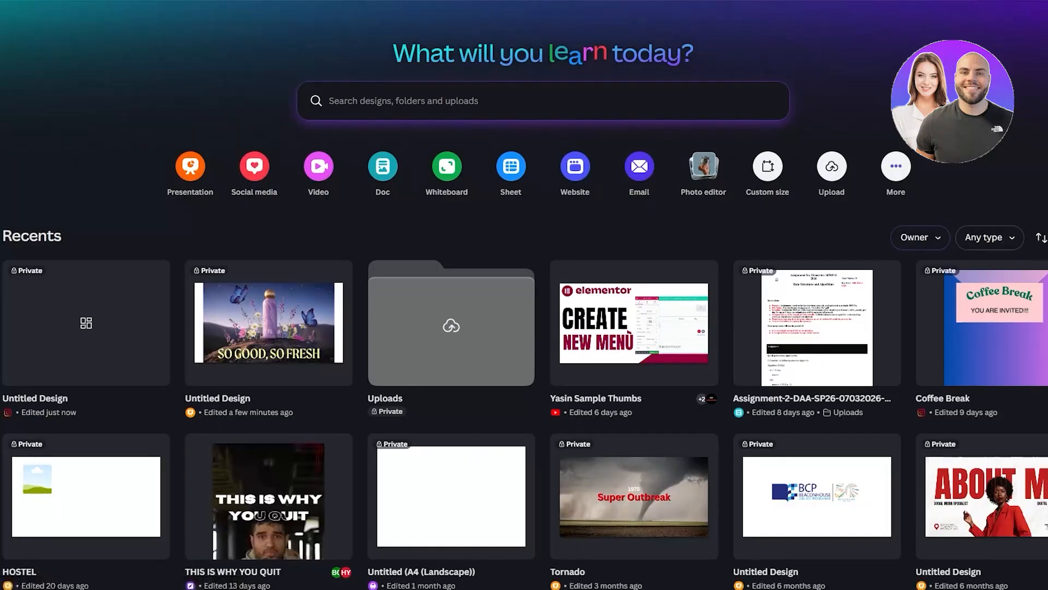
pyautogui.scroll(-2, 248, 313)
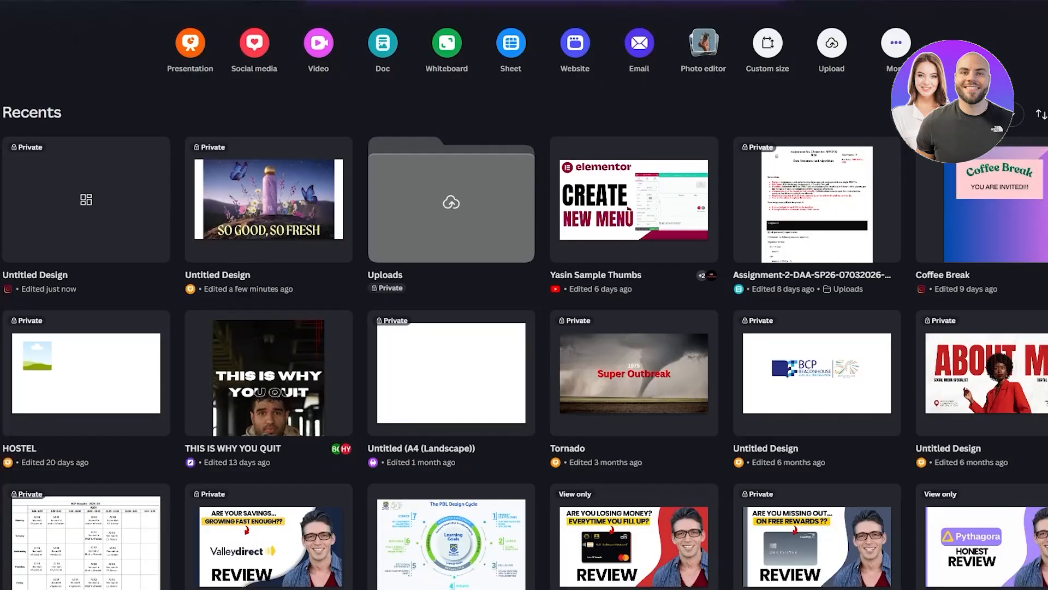
pyautogui.scroll(2, 524, 295)
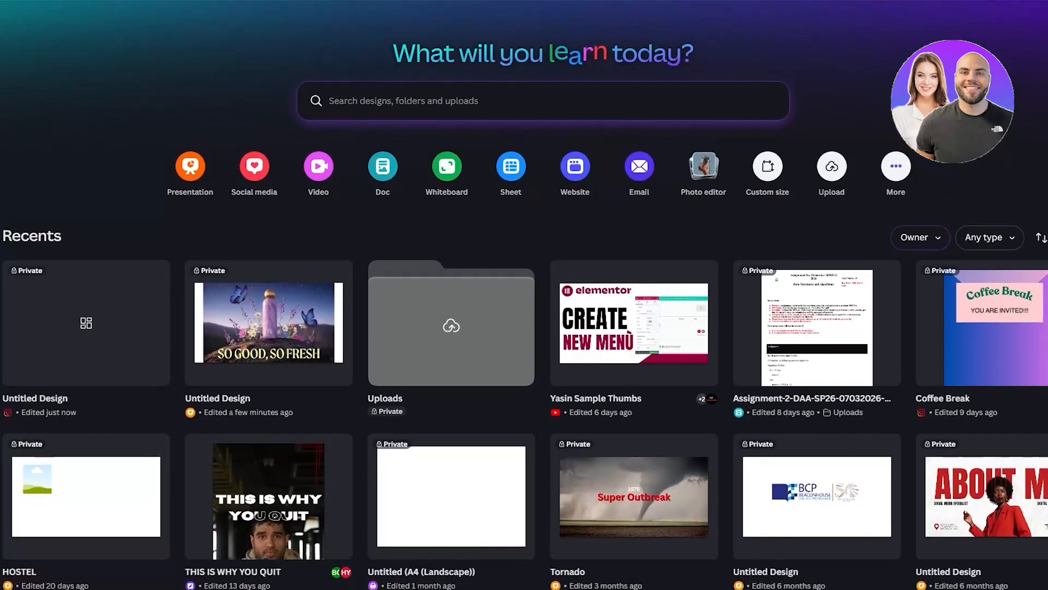
pyautogui.scroll(-4, 24, 200)
pyautogui.scroll(4, 24, 200)
pyautogui.scroll(-5, 38, 191)
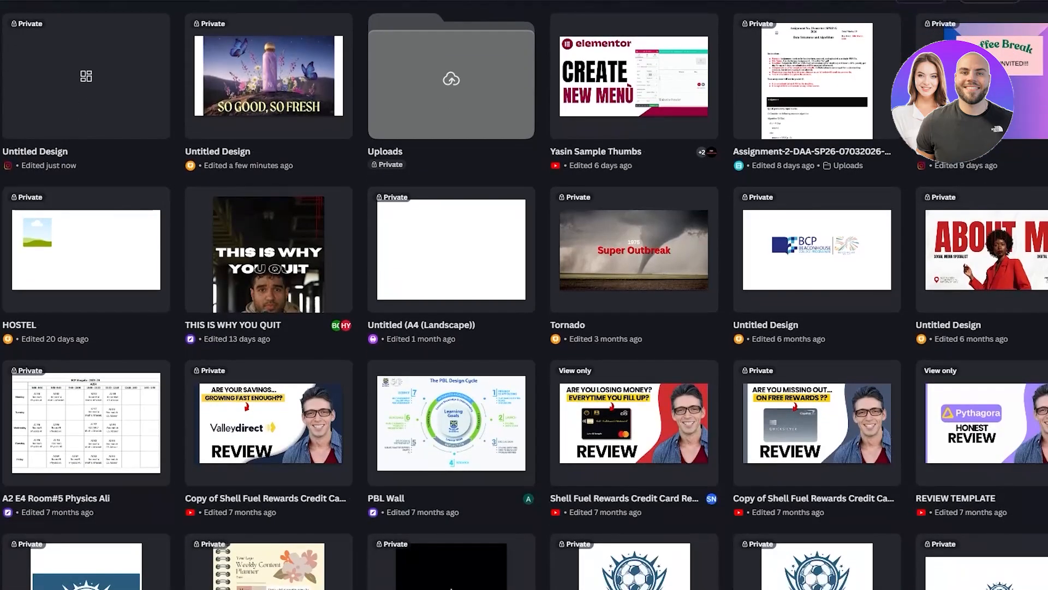
pyautogui.scroll(-5, 524, 295)
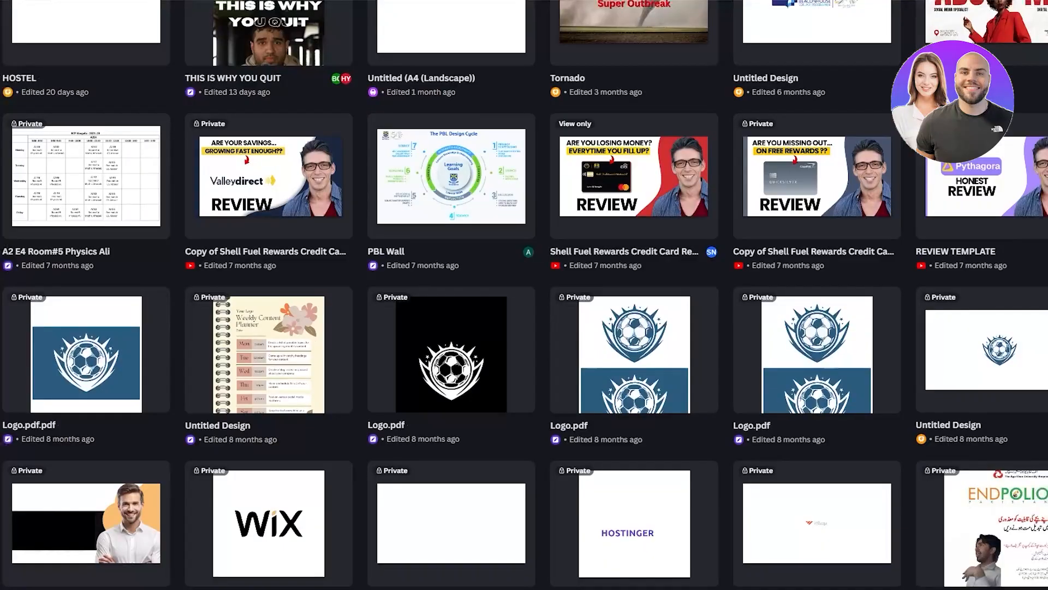
pyautogui.scroll(9, 524, 294)
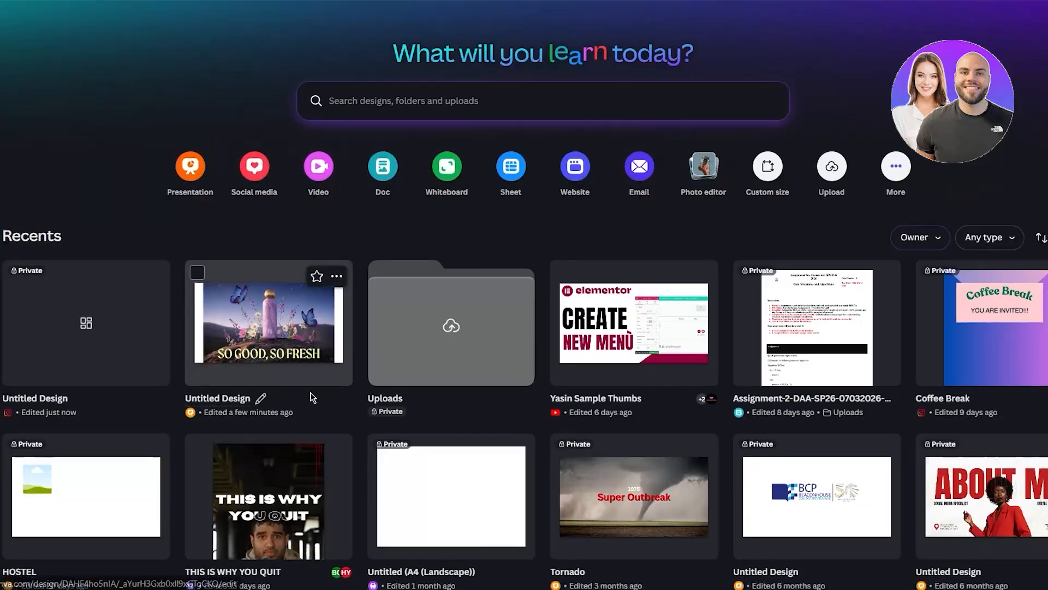
# - Upload the Stripe logo image file R (5) from the computer through the create-a-design dialog
pyautogui.click(18, 48)
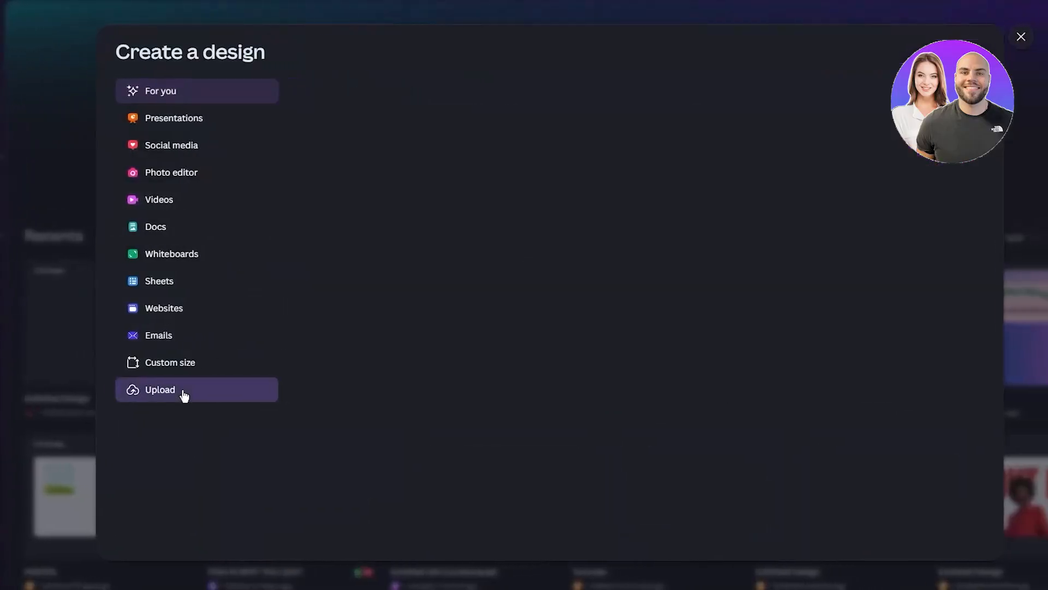
pyautogui.click(218, 391)
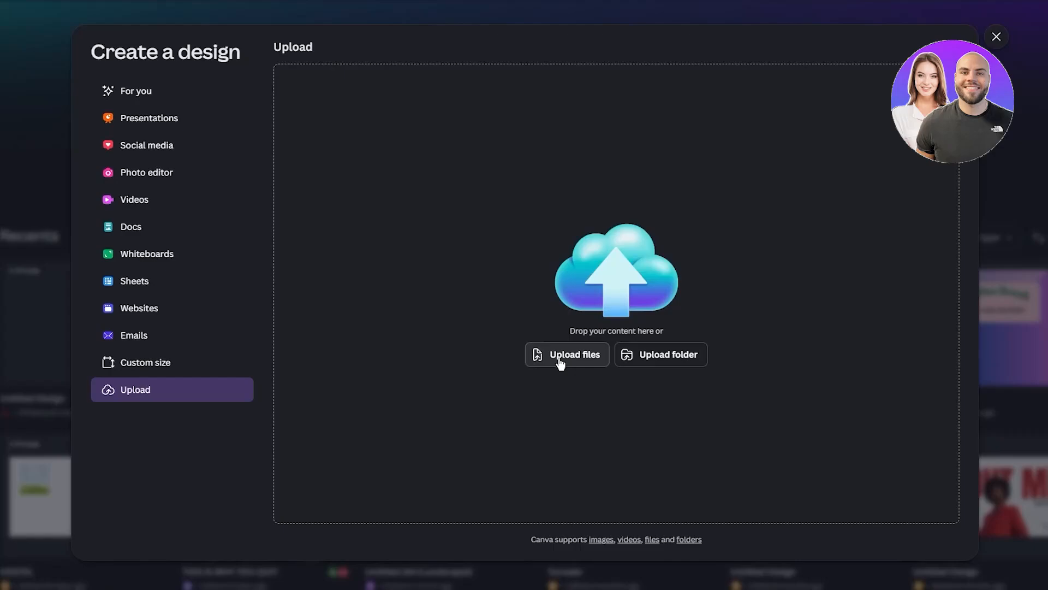
pyautogui.click(560, 363)
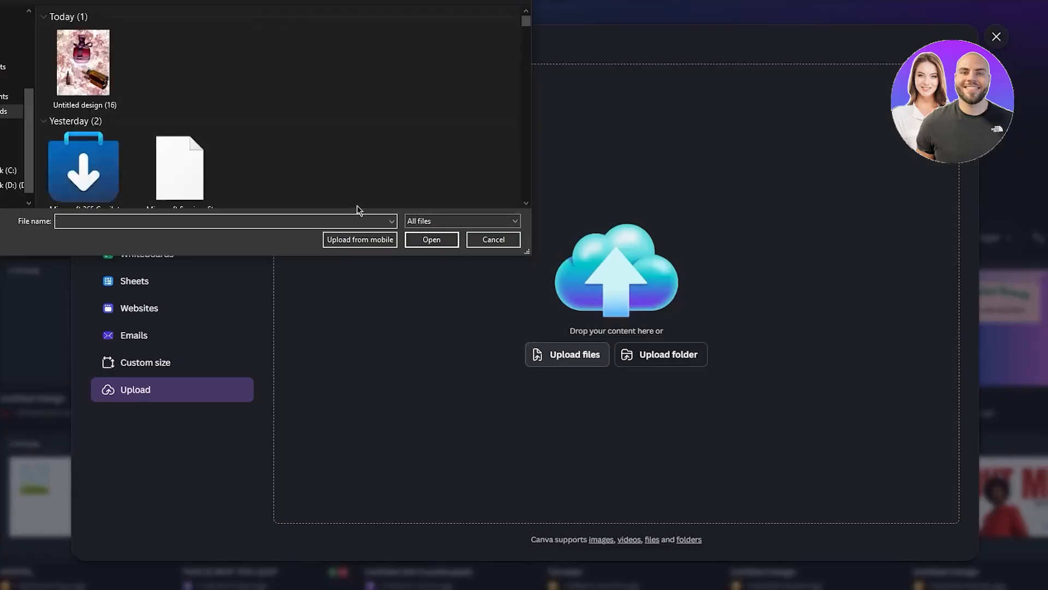
pyautogui.scroll(-1, 200, 155)
pyautogui.scroll(-5, 201, 155)
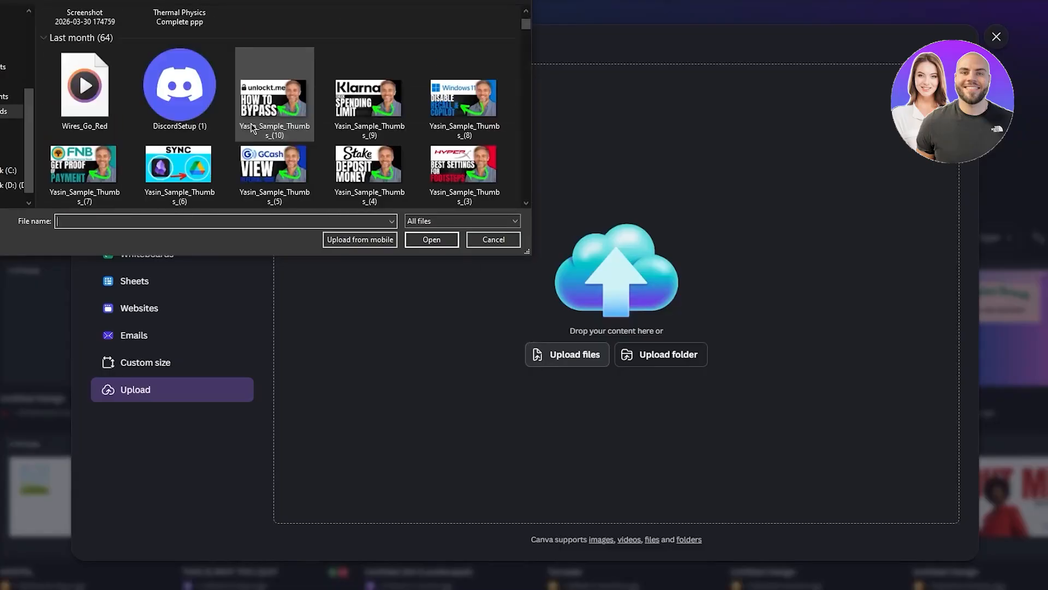
pyautogui.scroll(-10, 250, 123)
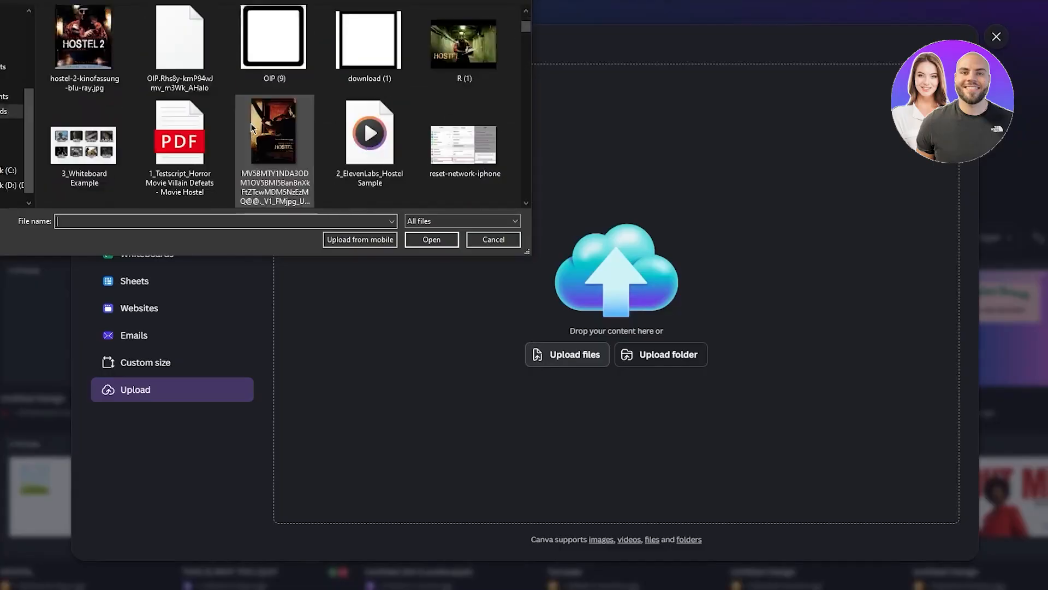
pyautogui.scroll(-4, 251, 123)
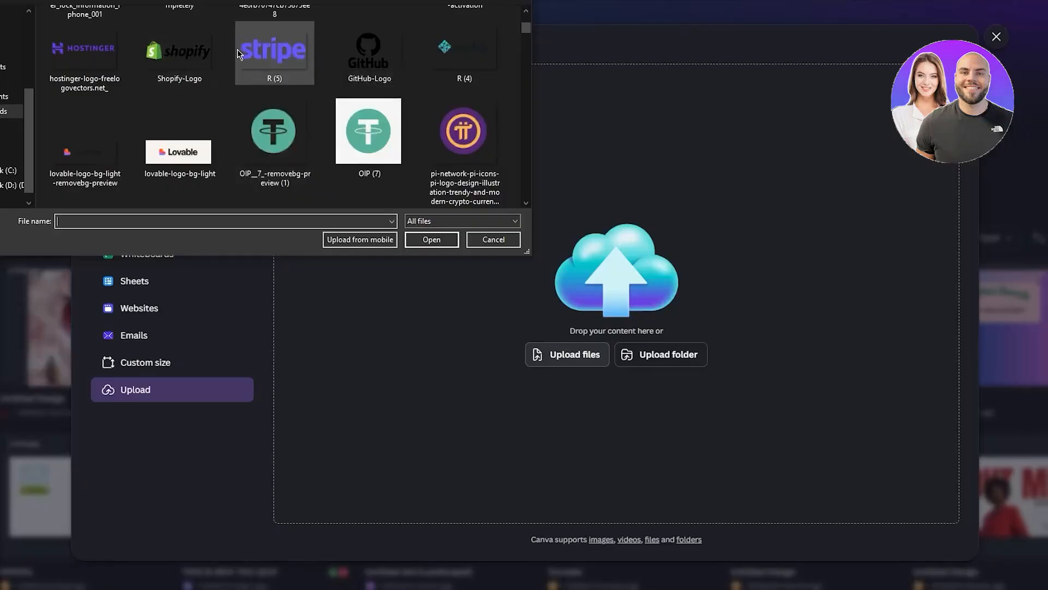
pyautogui.doubleClick(262, 55)
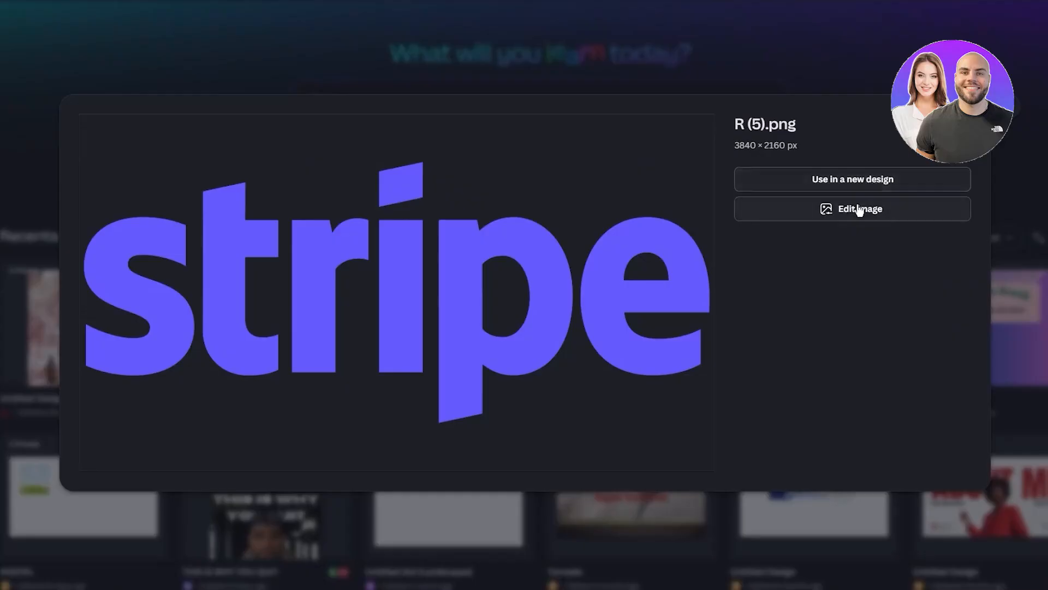
# - Use the uploaded logo in a new Instagram Post (4:5) design and fill the page background with yellow
pyautogui.click(857, 179)
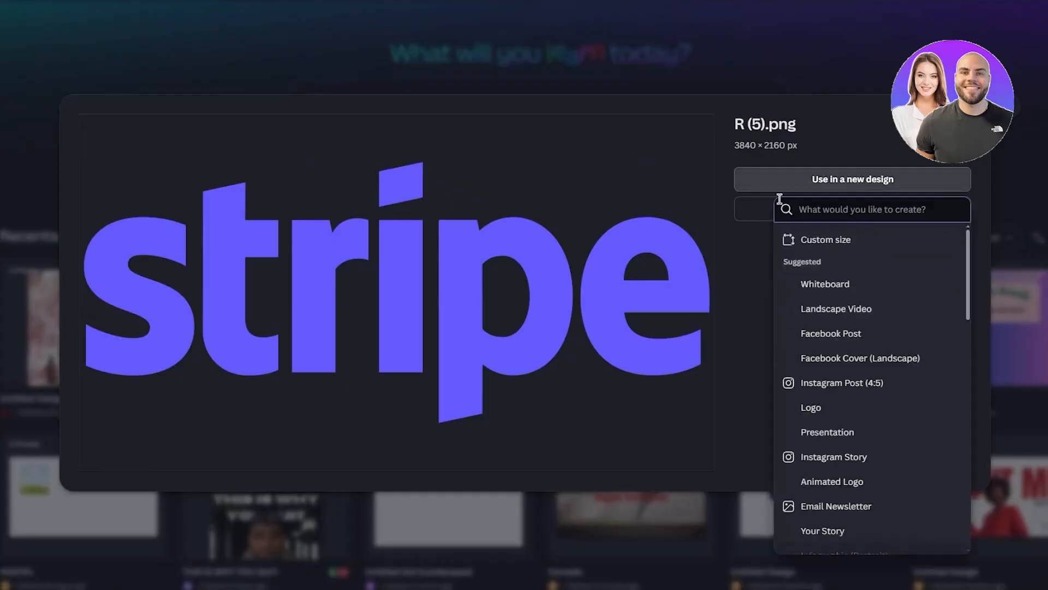
pyautogui.click(843, 387)
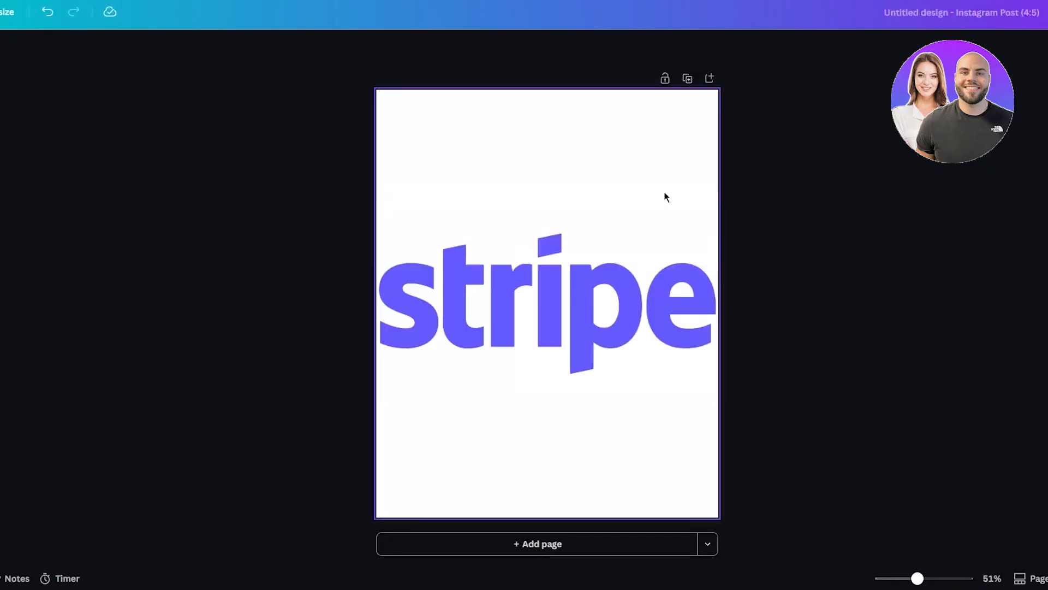
pyautogui.click(557, 47)
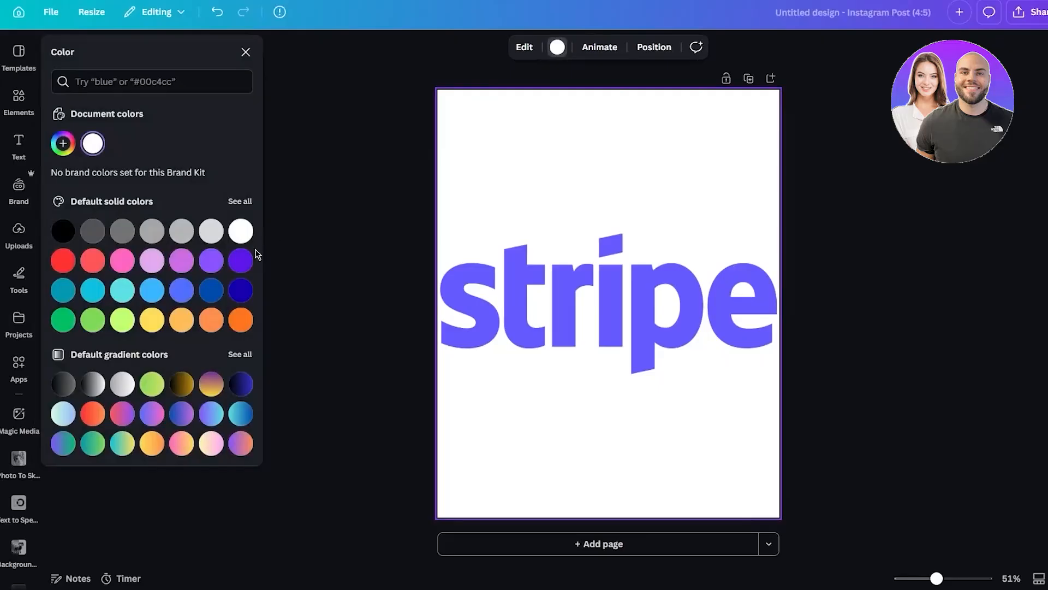
pyautogui.click(153, 321)
# - Shrink the Stripe logo to about half the page width and centre it horizontally near the page's upper edge
pyautogui.click(613, 304)
pyautogui.moveTo(779, 207); pyautogui.dragTo(596, 309)
pyautogui.moveTo(524, 344); pyautogui.dragTo(616, 158)
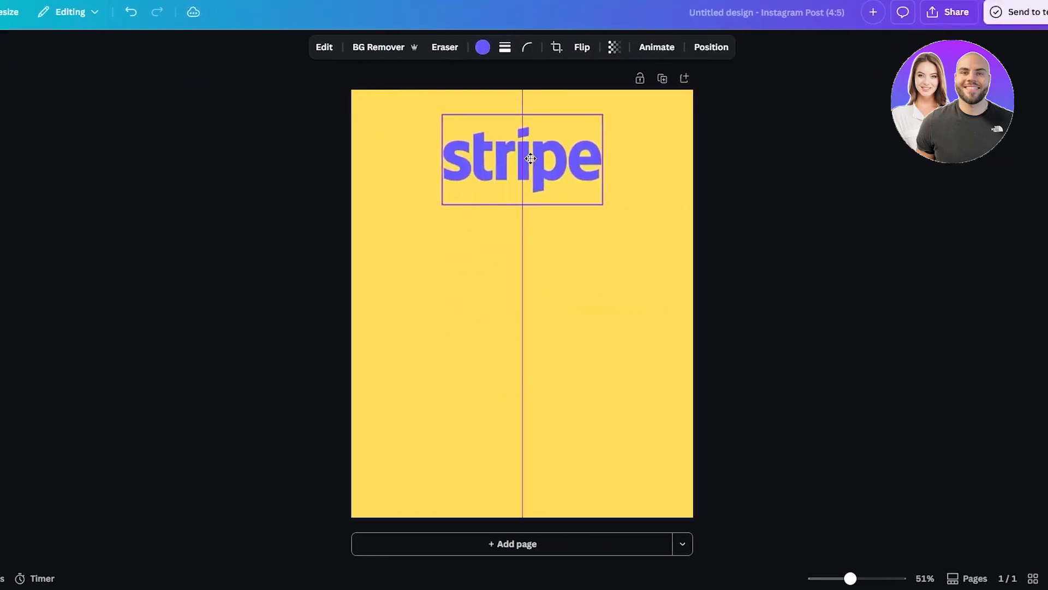
pyautogui.moveTo(530, 158); pyautogui.dragTo(530, 158)
pyautogui.click(771, 228)
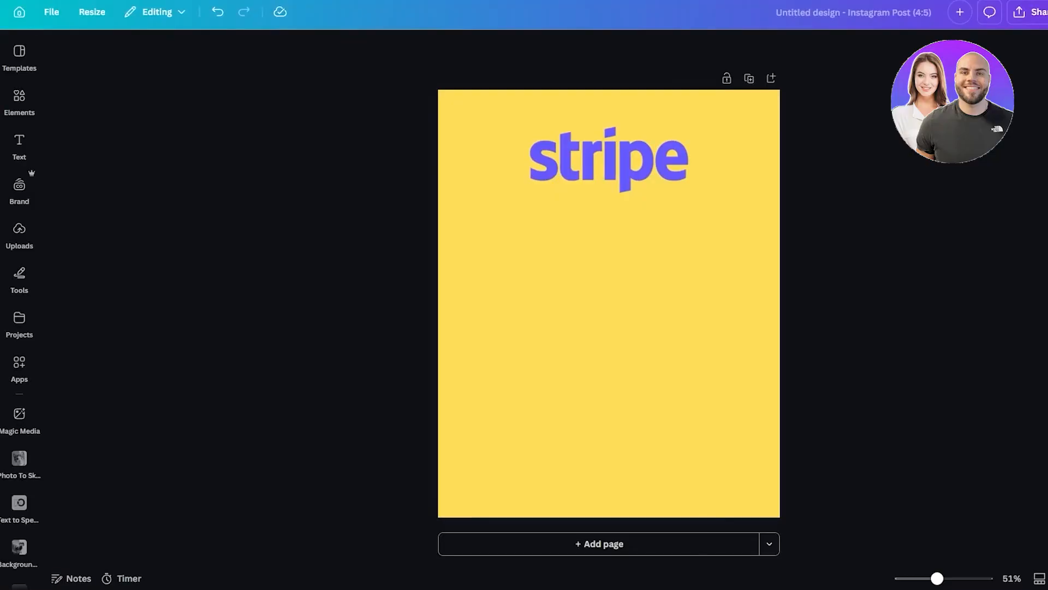
# - Examine the photo animation effects available for the Stripe logo, including the Reveal, General, Suggested and Add-on groups
pyautogui.click(603, 163)
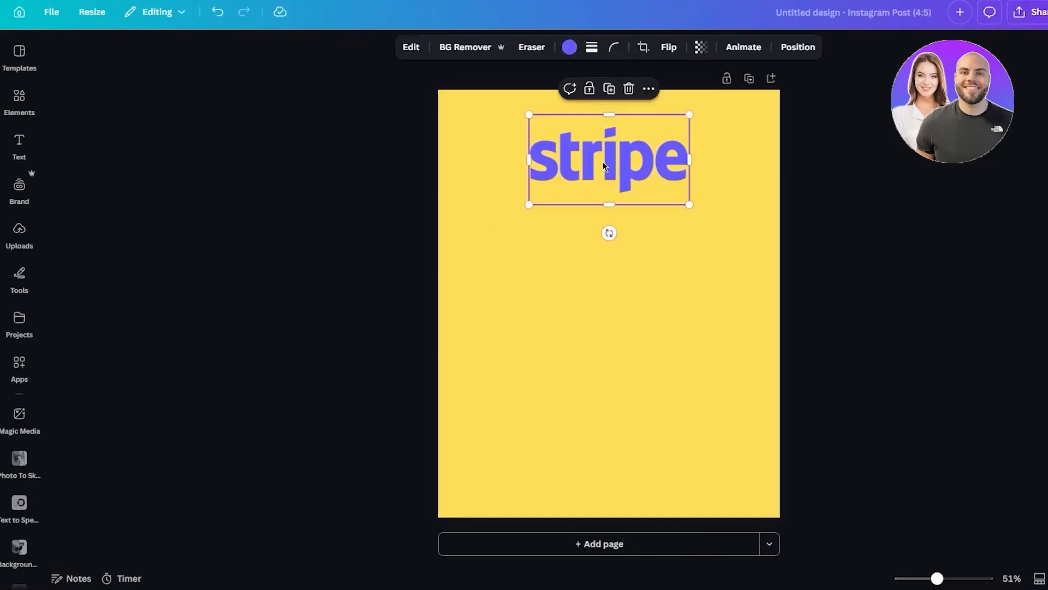
pyautogui.click(734, 49)
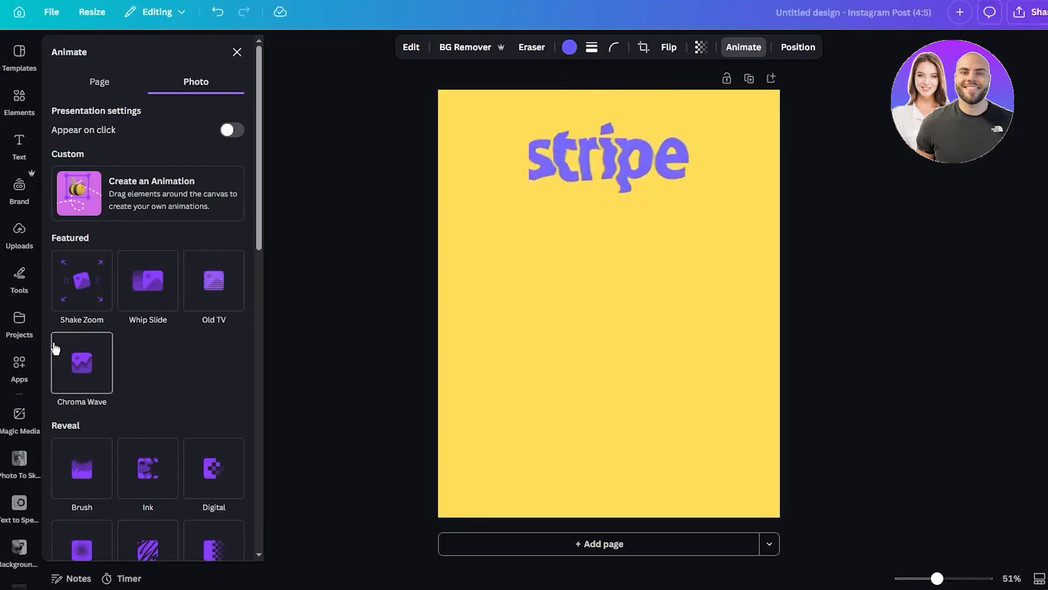
pyautogui.scroll(-3, 109, 305)
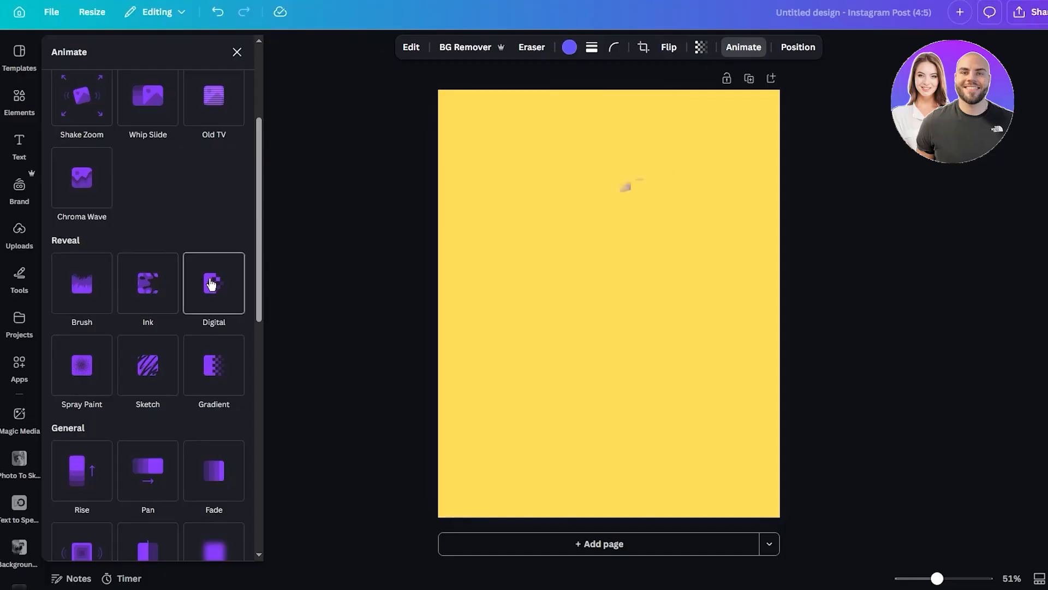
pyautogui.scroll(-10, 213, 283)
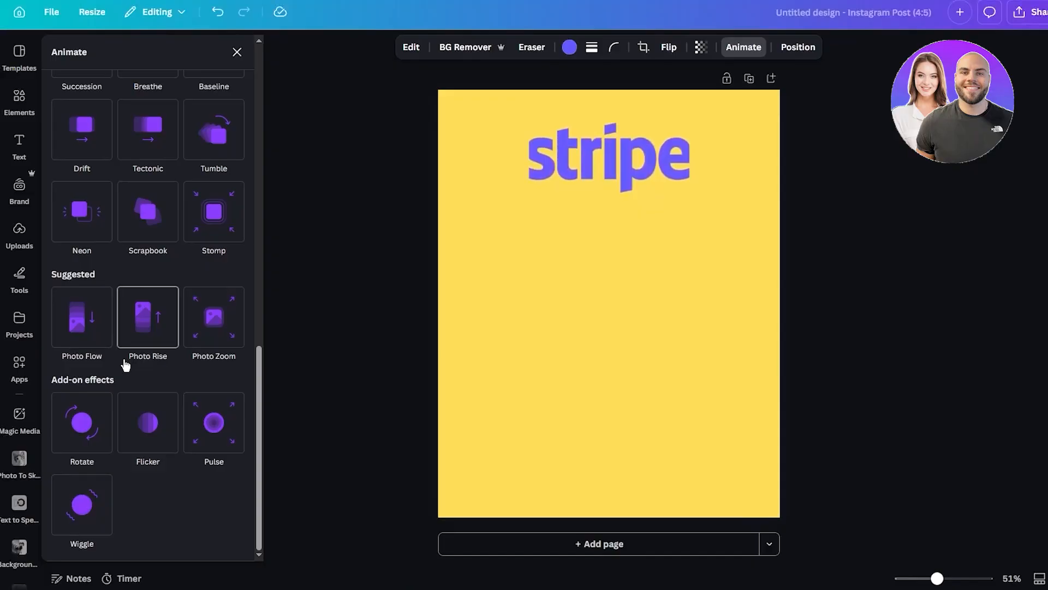
pyautogui.scroll(15, 147, 339)
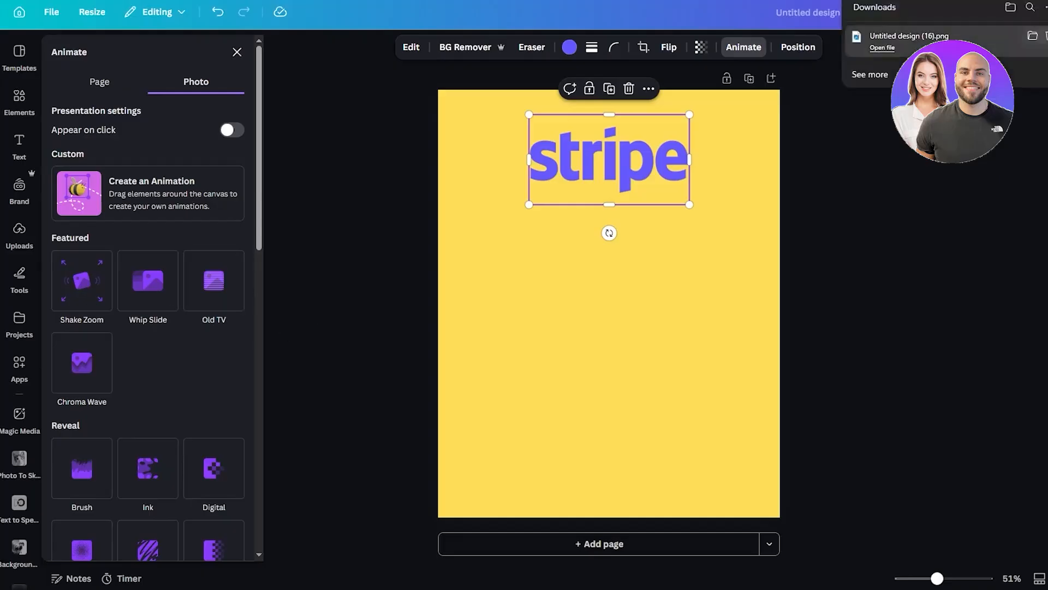
# - Add the downloaded image Untitled design (16).png, enlarged to cover the whole page, and remove its background
pyautogui.hotkey('ctrl', 'v')
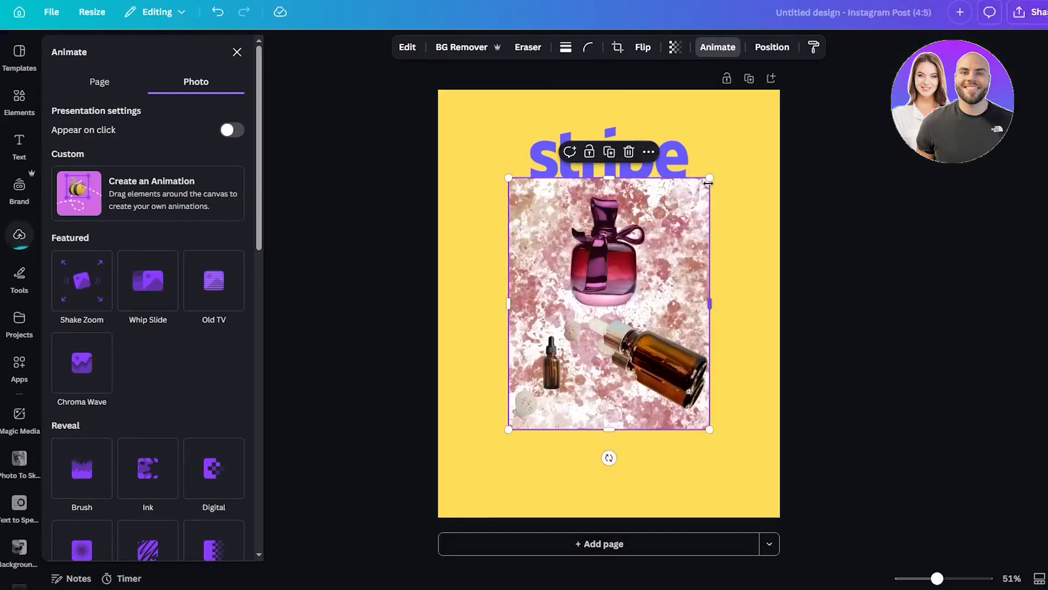
pyautogui.moveTo(709, 183); pyautogui.dragTo(782, 101)
pyautogui.moveTo(509, 428); pyautogui.dragTo(436, 516)
pyautogui.click(407, 294)
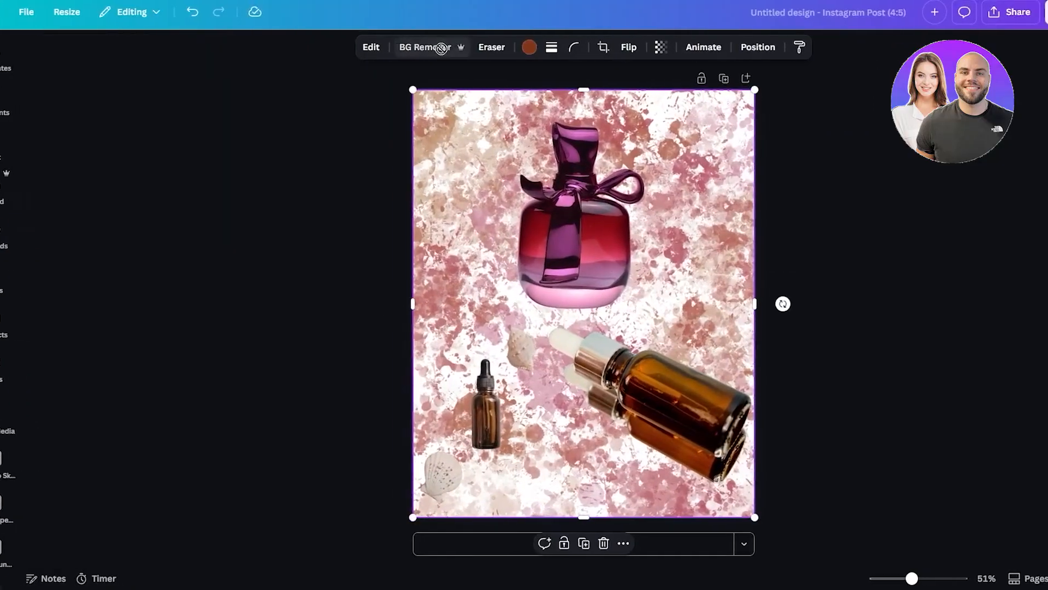
pyautogui.click(462, 47)
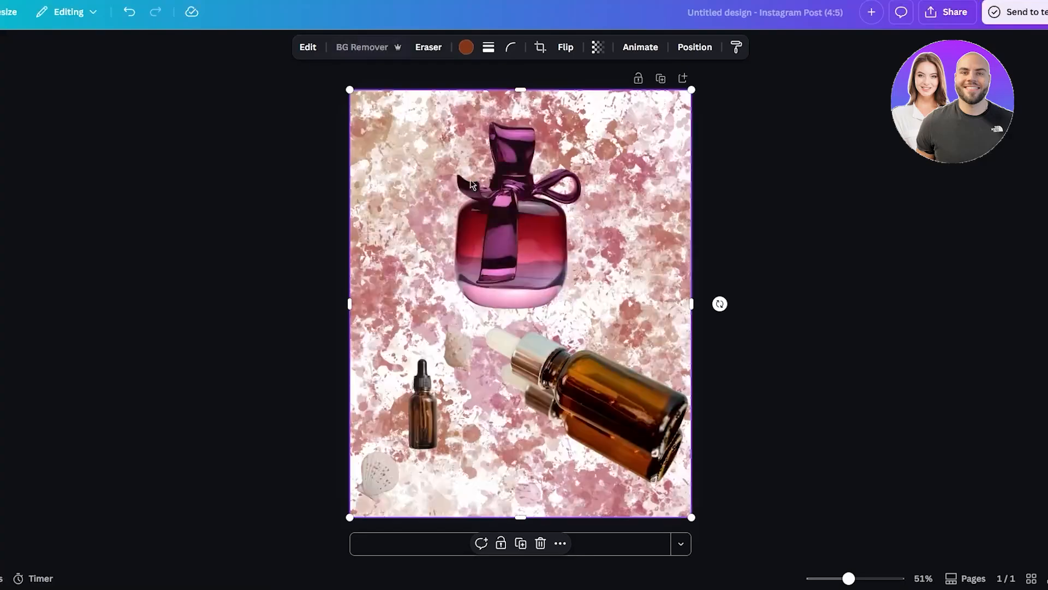
# - Crop the product image to the perfume bottle and move the bottle to the page centre below the Stripe logo
pyautogui.moveTo(526, 513); pyautogui.dragTo(539, 314)
pyautogui.moveTo(348, 189); pyautogui.dragTo(418, 200)
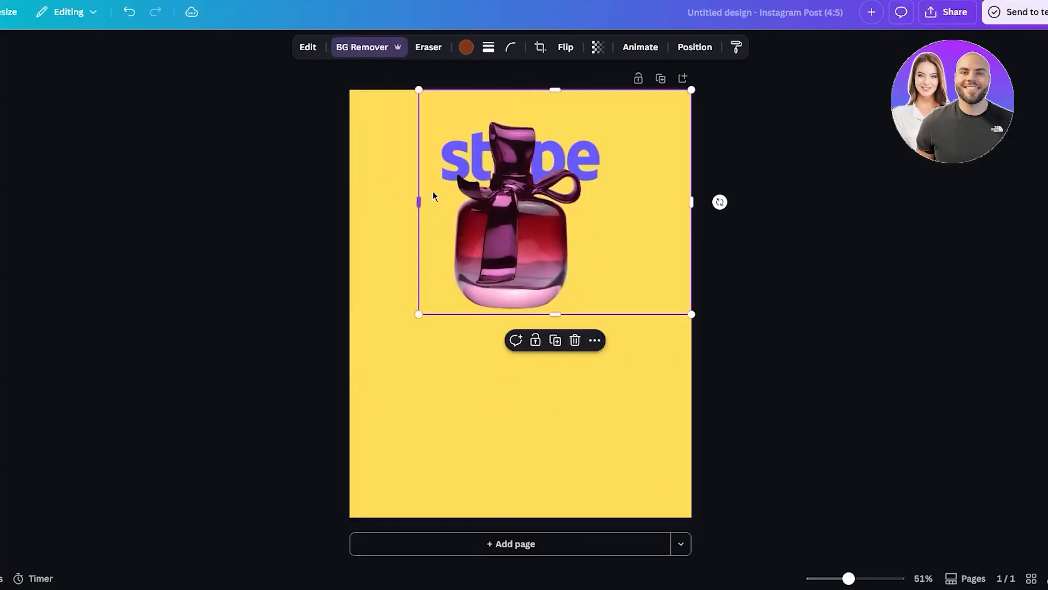
pyautogui.moveTo(550, 91); pyautogui.dragTo(552, 115)
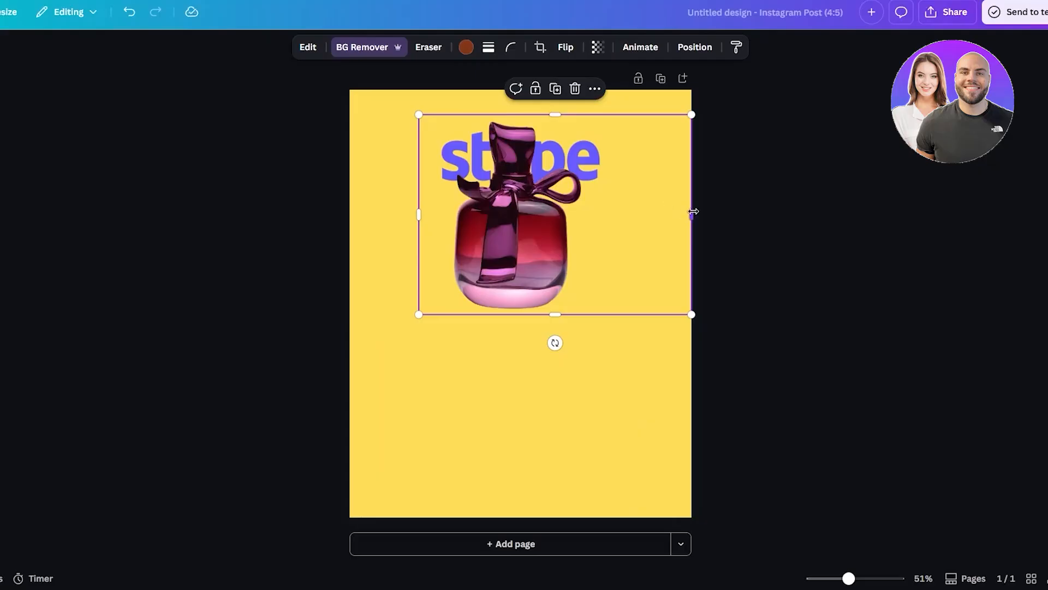
pyautogui.moveTo(692, 212); pyautogui.dragTo(607, 214)
pyautogui.moveTo(523, 227); pyautogui.dragTo(531, 345)
pyautogui.click(810, 308)
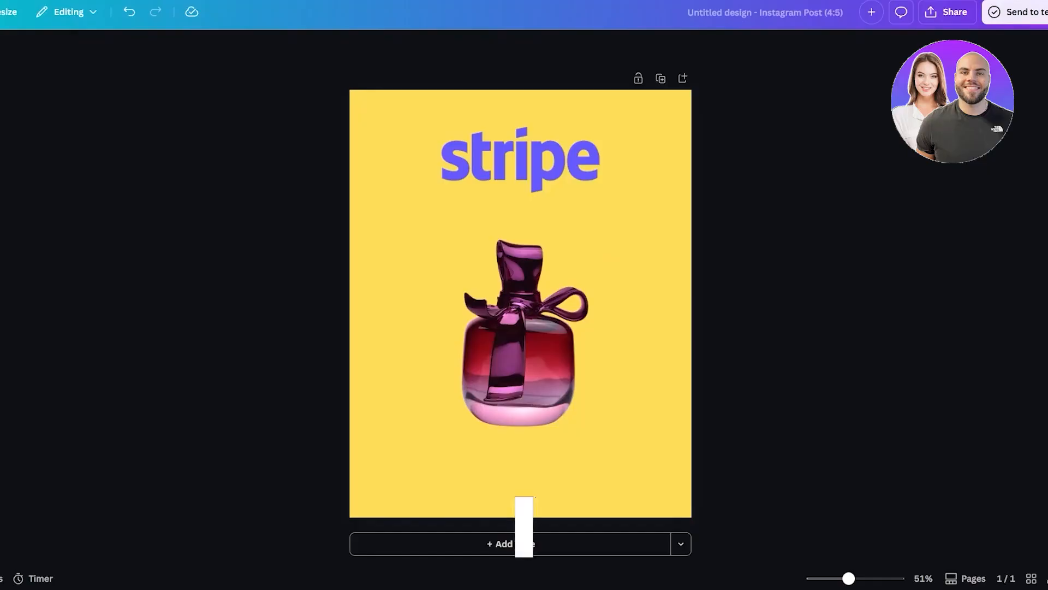
# - Apply the Chroma Wave photo animation to the Stripe logo
pyautogui.click(443, 156)
pyautogui.click(640, 47)
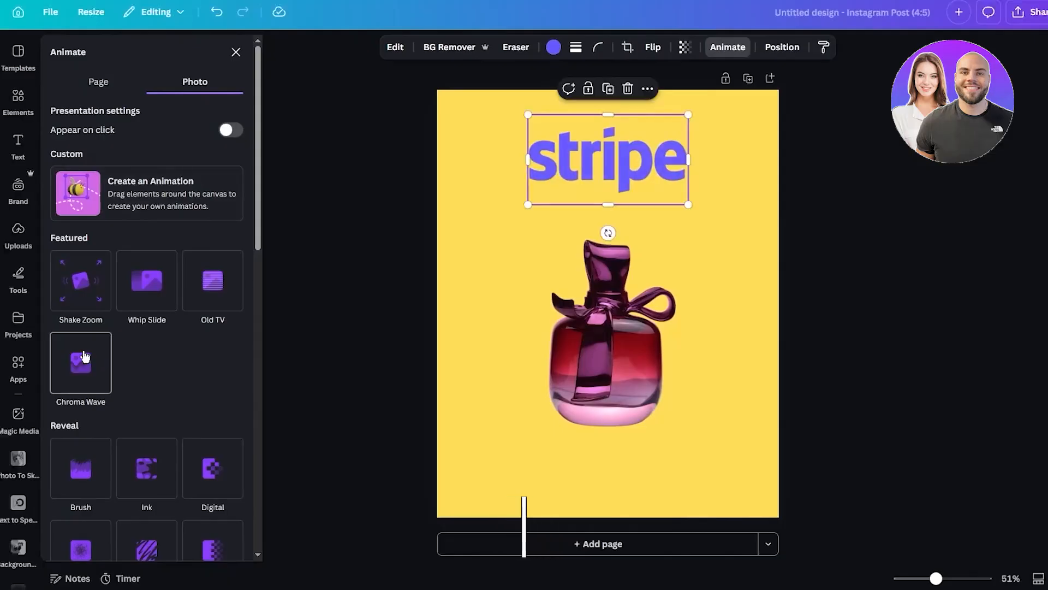
pyautogui.click(84, 356)
# - Apply the Brush reveal animation to the perfume bottle image
pyautogui.click(538, 262)
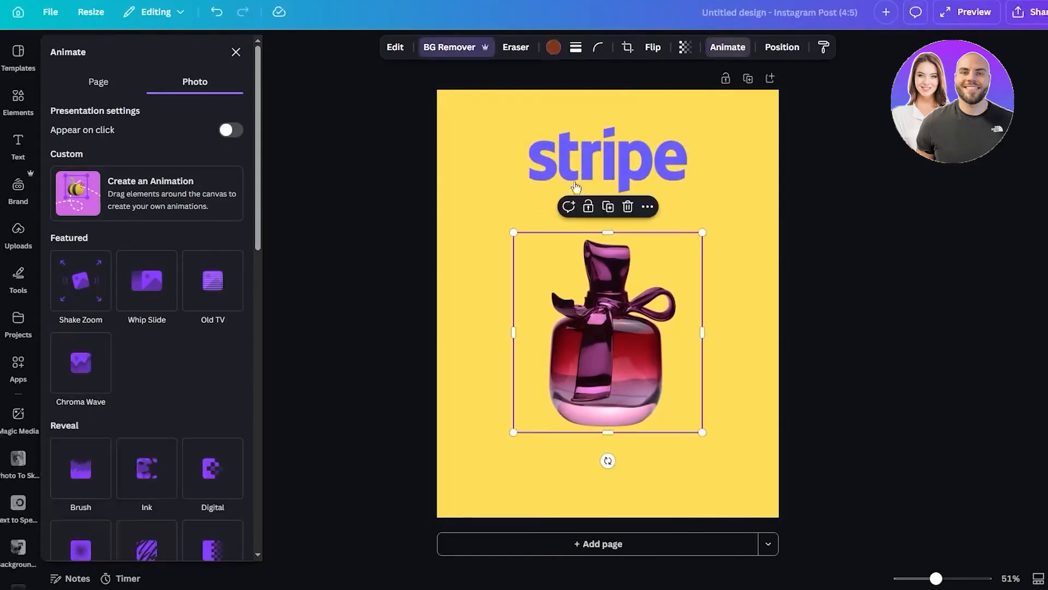
pyautogui.scroll(-1, 102, 407)
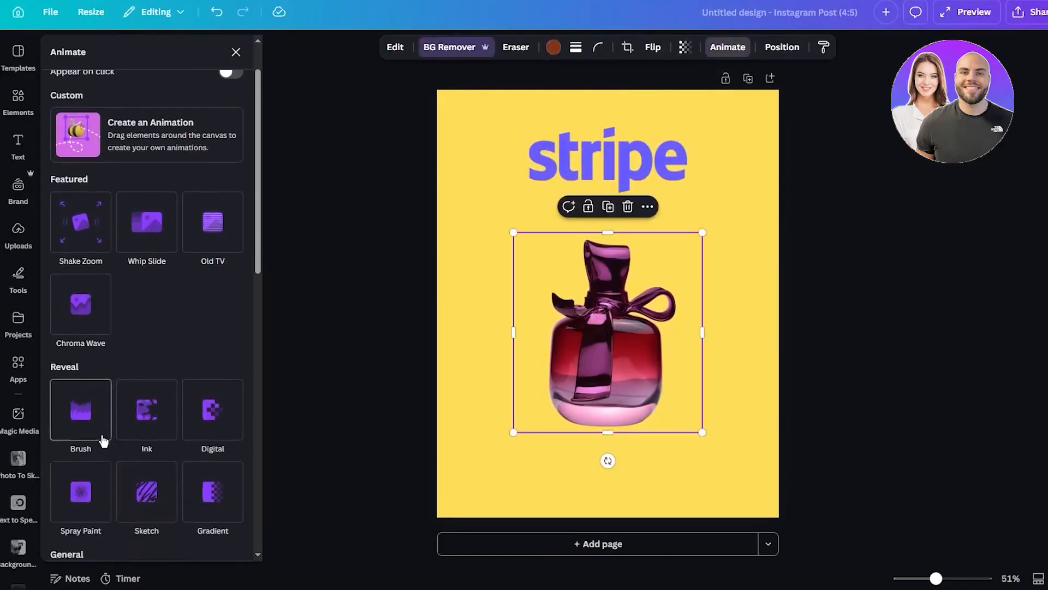
pyautogui.click(102, 404)
pyautogui.scroll(-1, 103, 403)
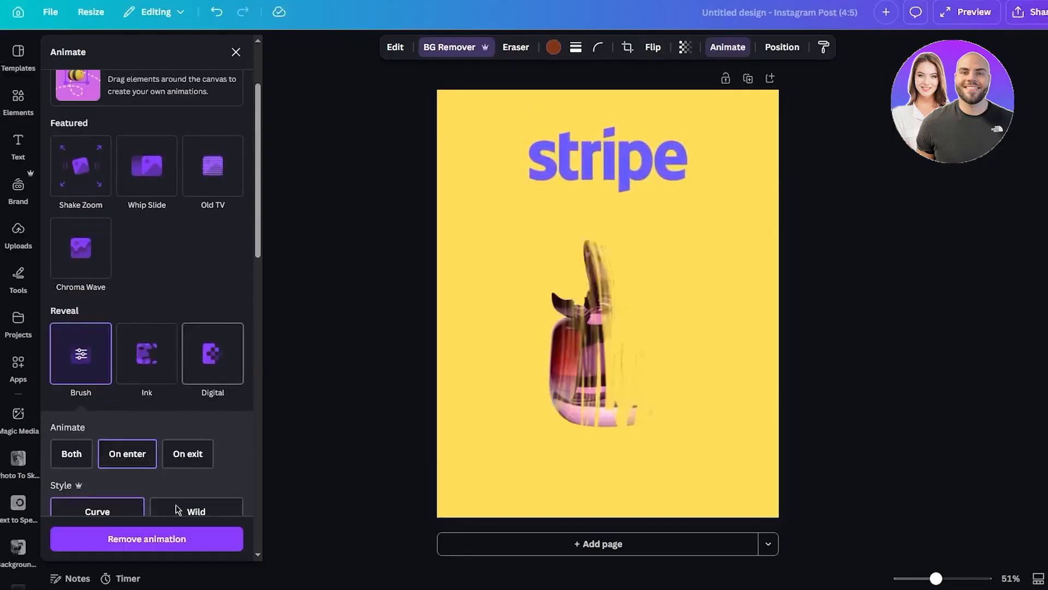
# - Lower the speed of the Stripe logo's Chroma Wave animation to near the minimum
pyautogui.click(158, 543)
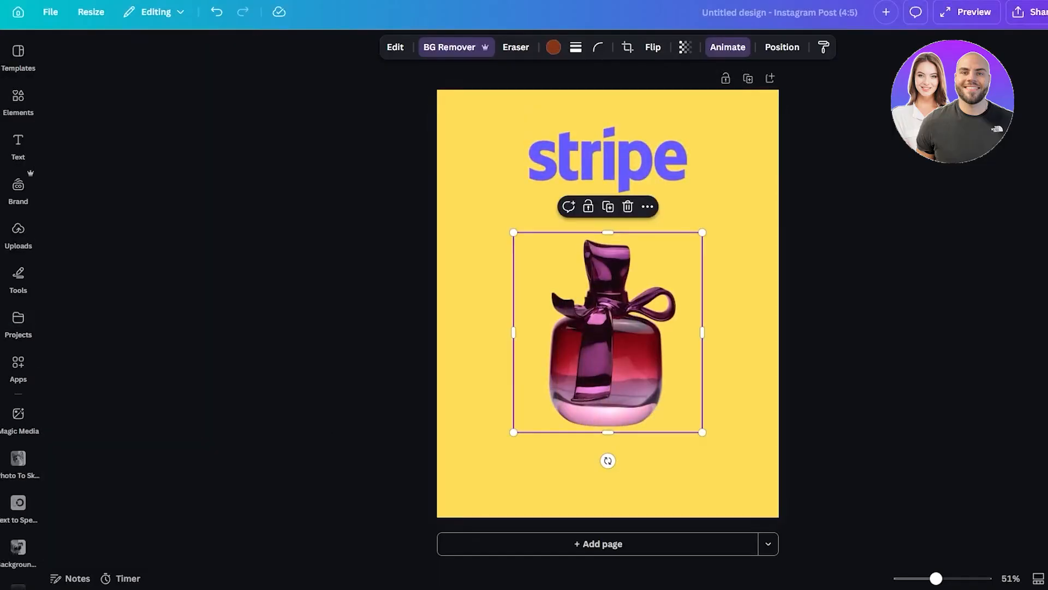
pyautogui.click(618, 163)
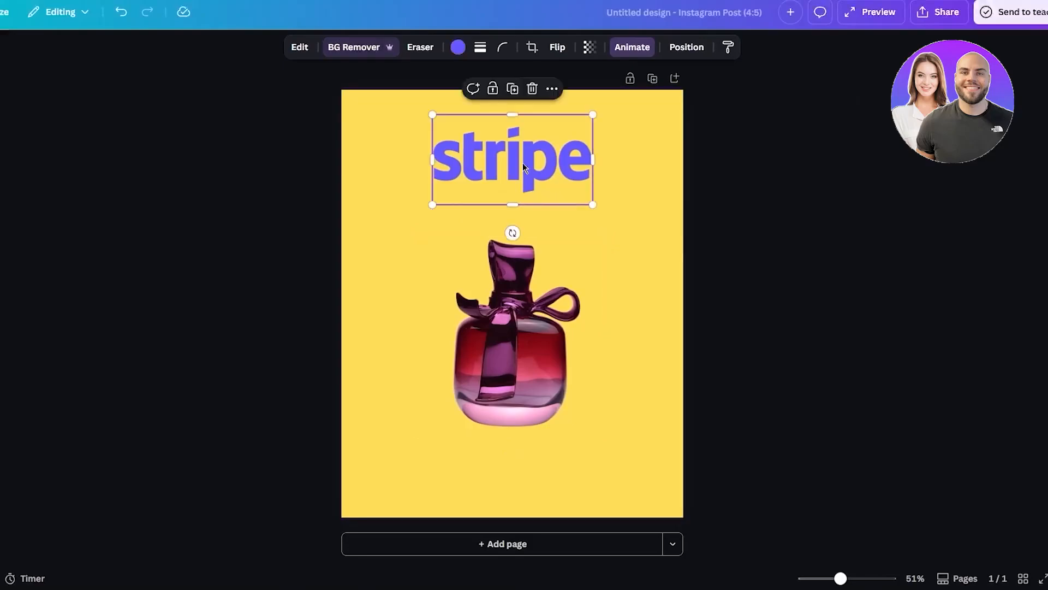
pyautogui.click(631, 47)
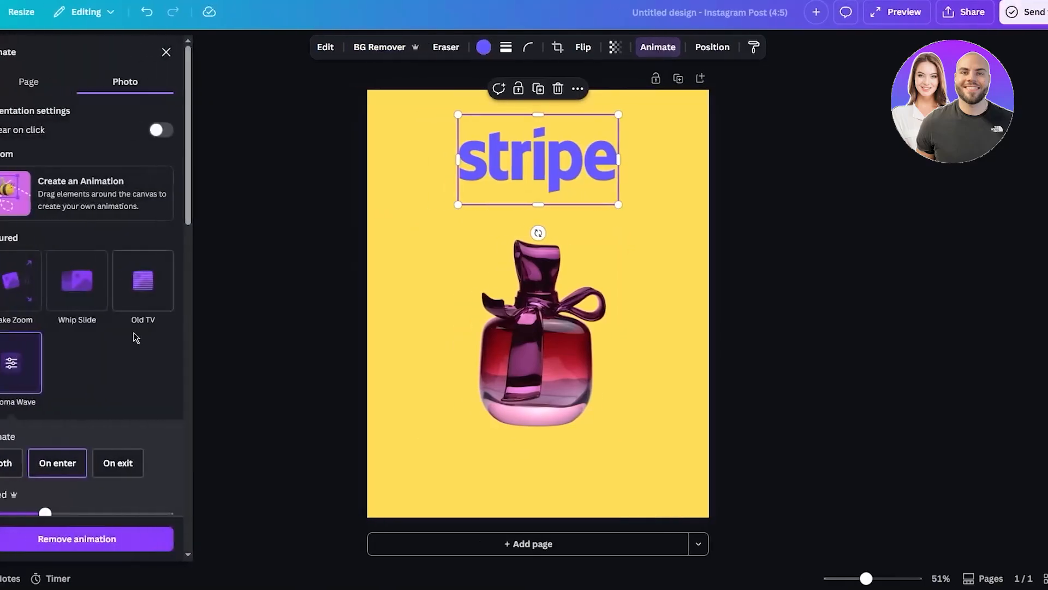
pyautogui.scroll(-3, 54, 484)
pyautogui.moveTo(45, 329); pyautogui.dragTo(17, 338)
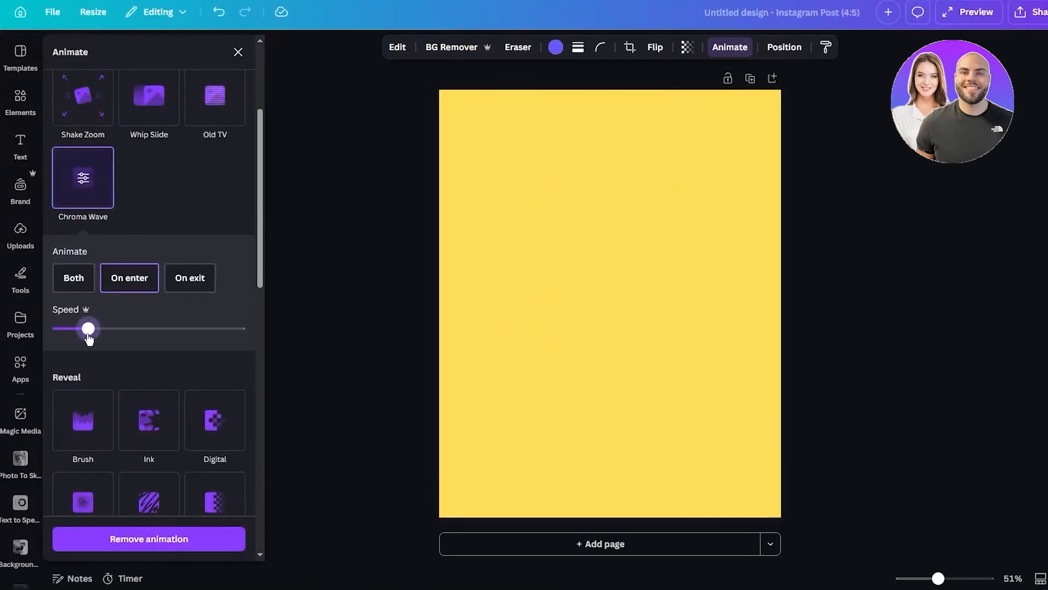
pyautogui.moveTo(89, 338); pyautogui.dragTo(61, 333)
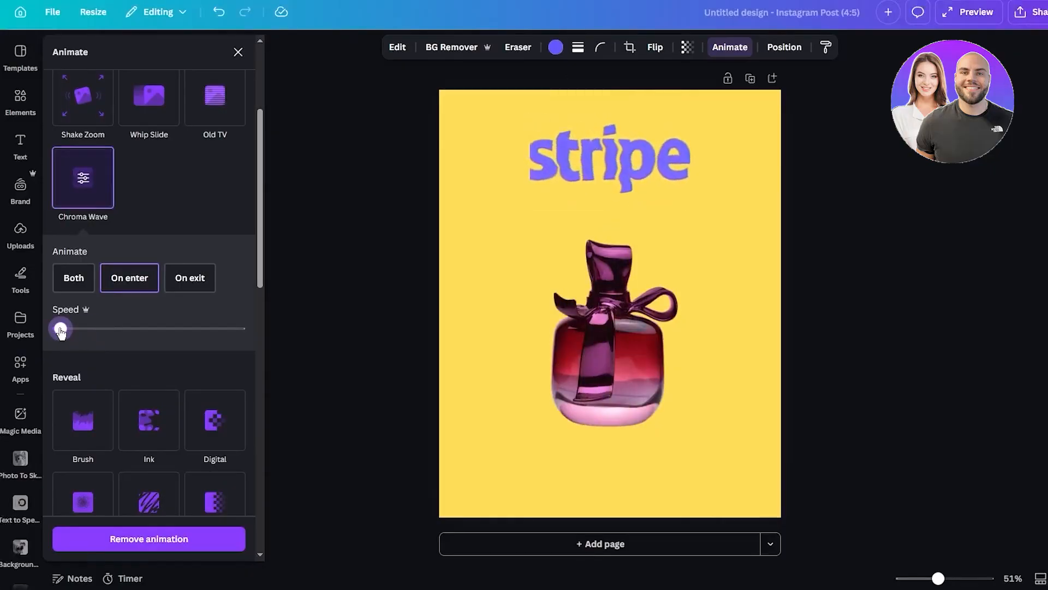
pyautogui.moveTo(61, 332); pyautogui.dragTo(74, 331)
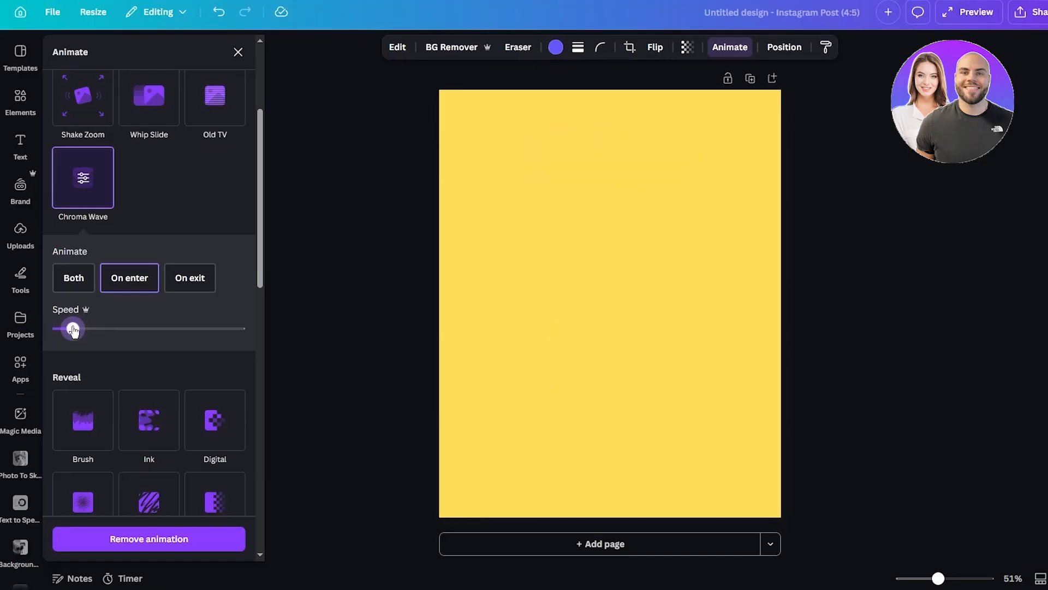
# - Set the style of the perfume bottle's Brush animation to Swirl
pyautogui.click(83, 421)
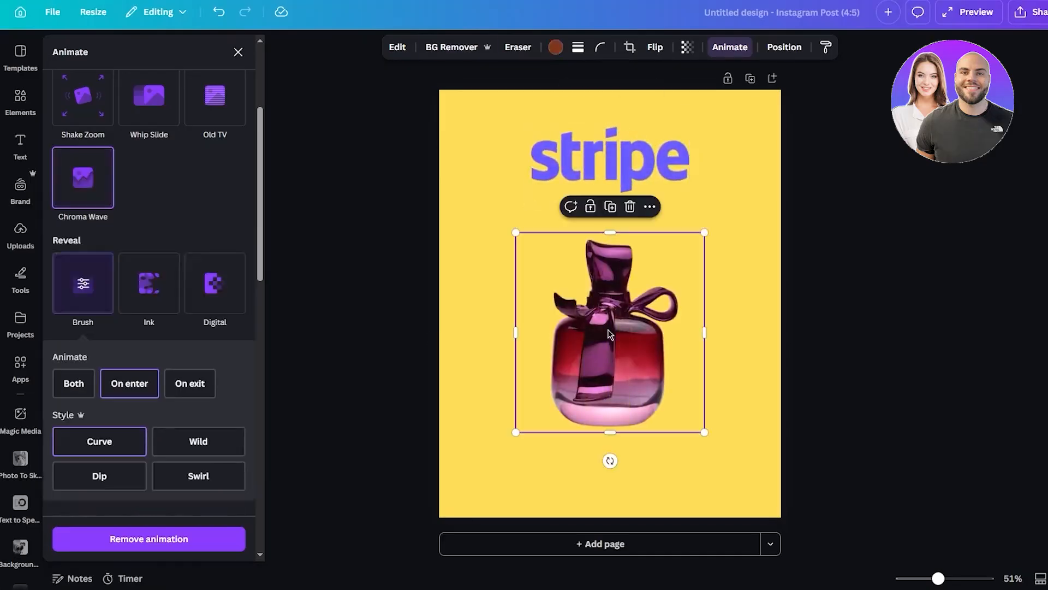
pyautogui.scroll(-3, 140, 385)
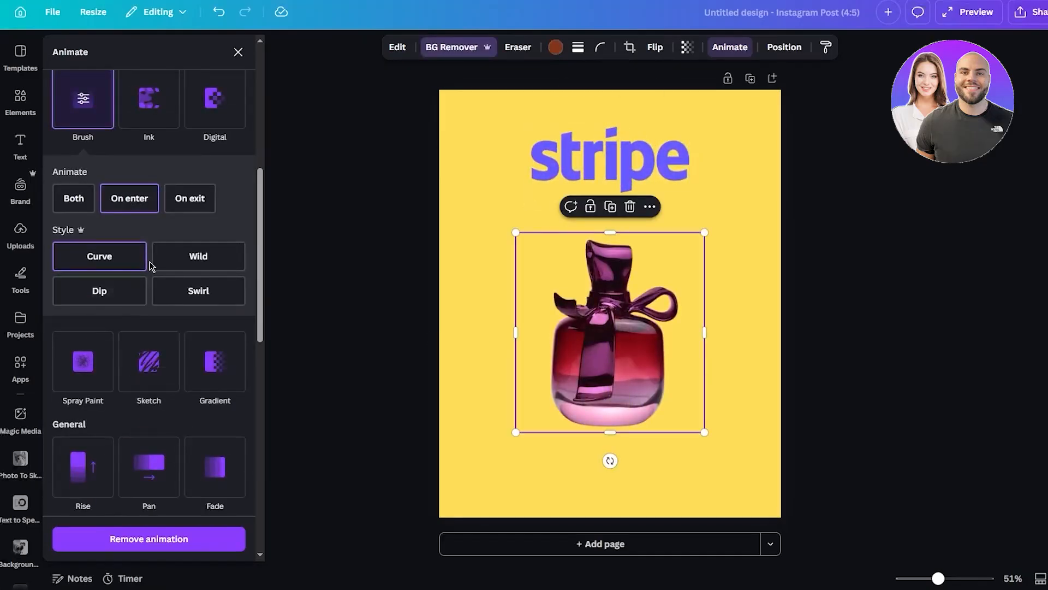
pyautogui.click(196, 257)
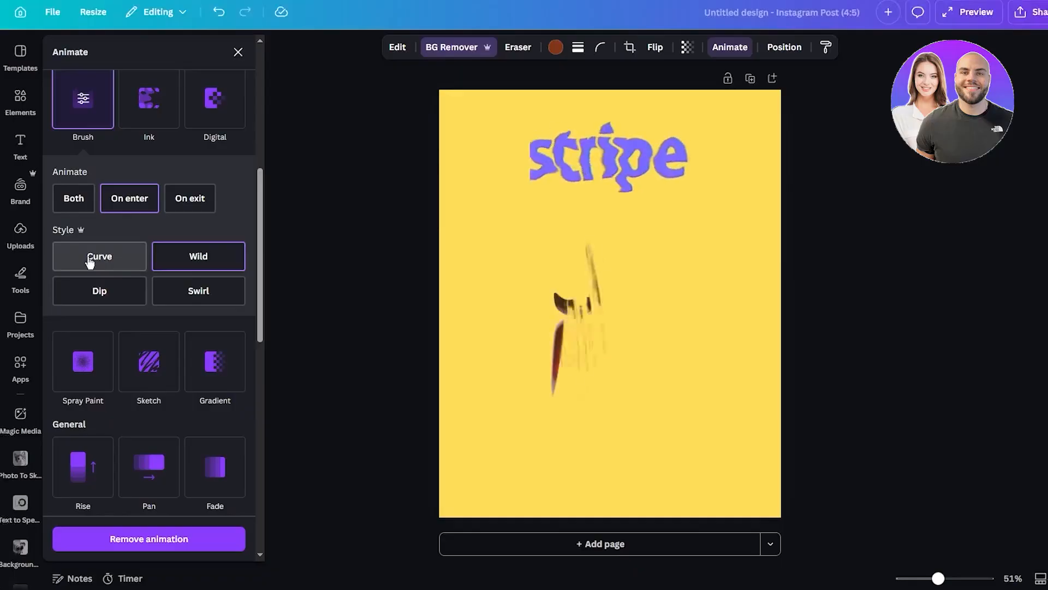
pyautogui.click(201, 291)
# - Make the perfume bottle appear on click in its presentation settings
pyautogui.scroll(-10, 158, 374)
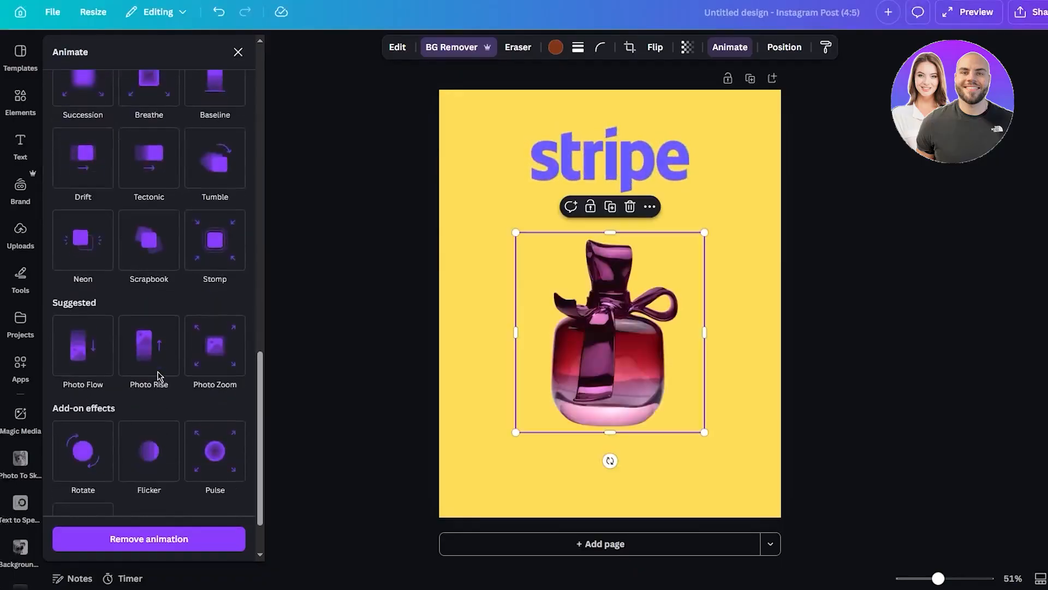
pyautogui.scroll(10, 178, 364)
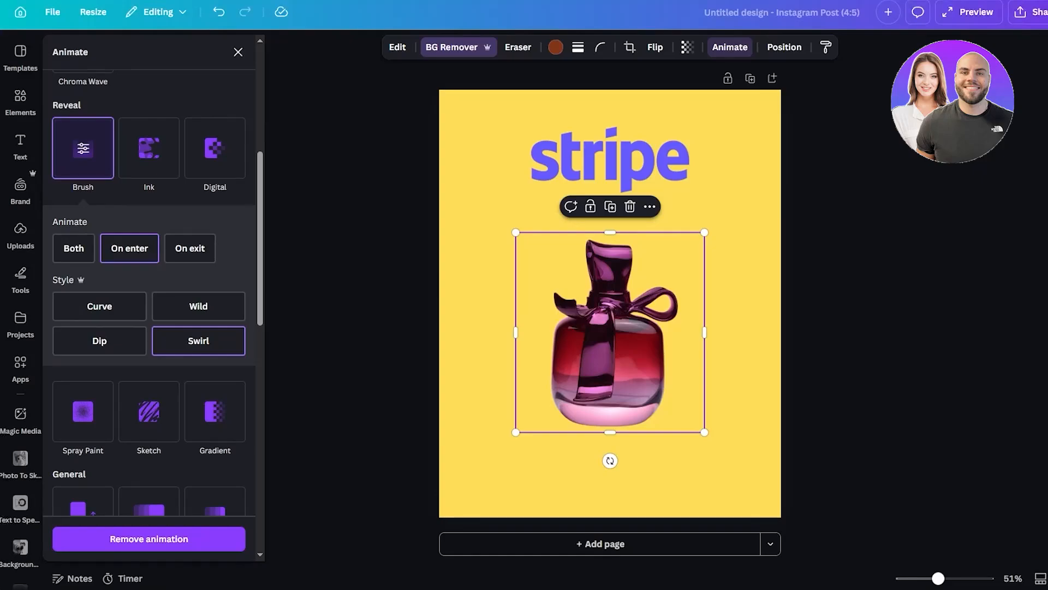
pyautogui.scroll(6, 168, 222)
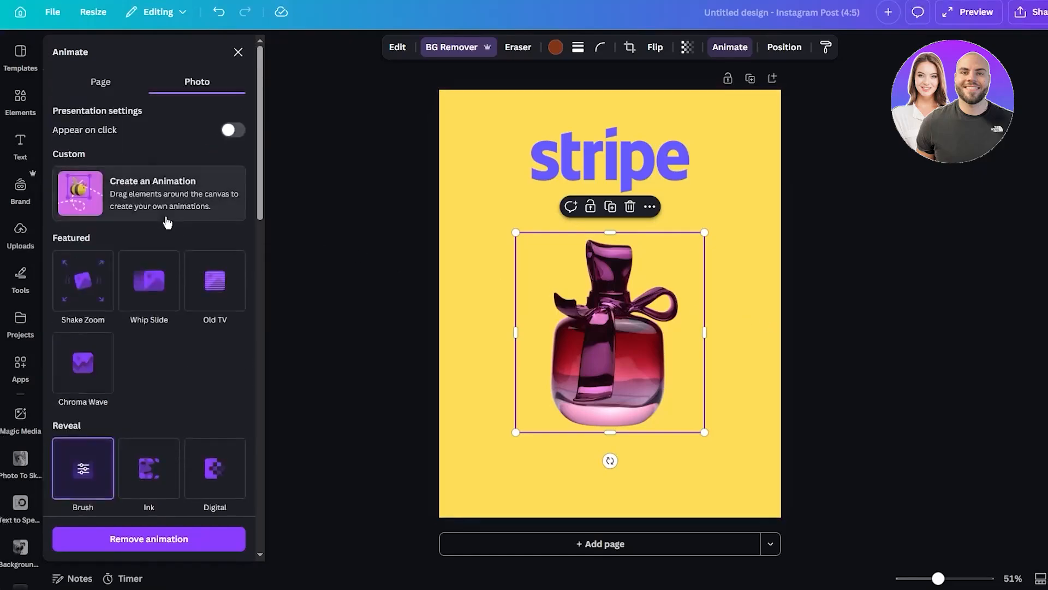
pyautogui.click(232, 131)
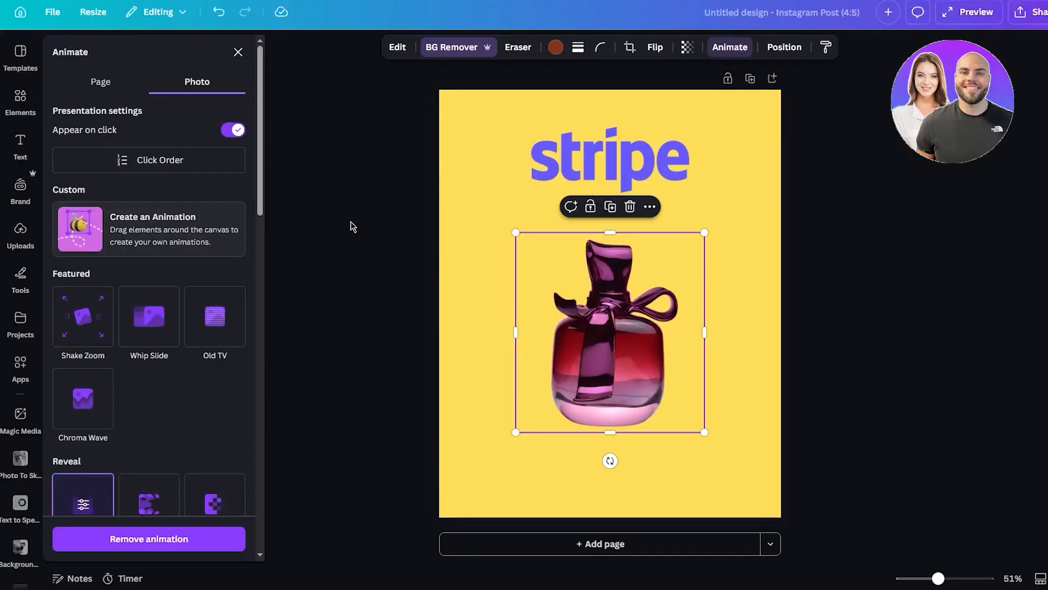
# - Add the downloaded image Untitled design (16).png to the page with its background removed, cropped to the amber dropper bottle
pyautogui.click(1032, 1)
pyautogui.moveTo(908, 39); pyautogui.dragTo(621, 255)
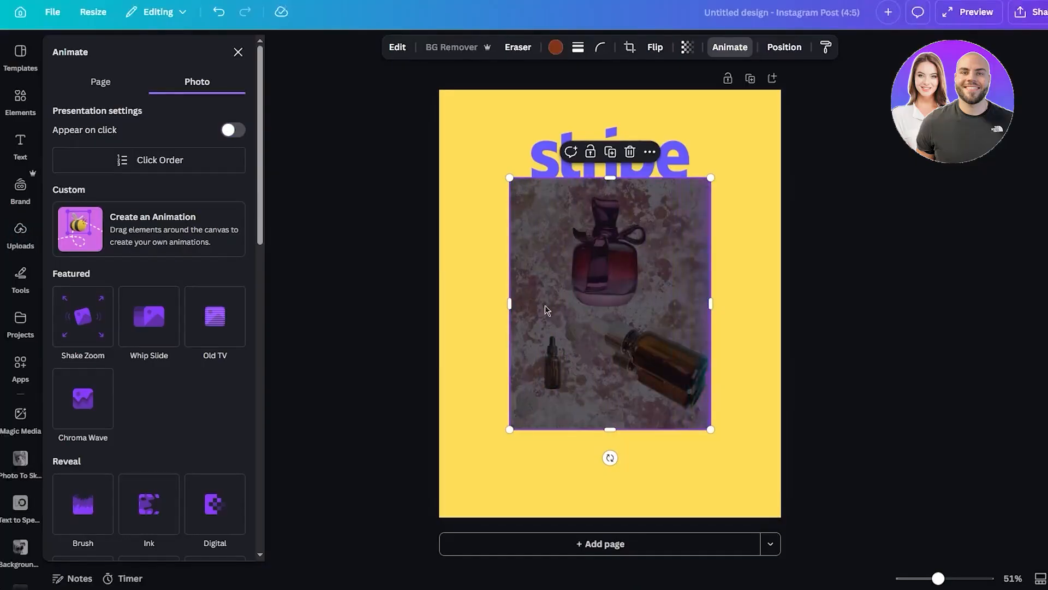
pyautogui.moveTo(511, 303); pyautogui.dragTo(583, 304)
pyautogui.moveTo(647, 179); pyautogui.dragTo(647, 303)
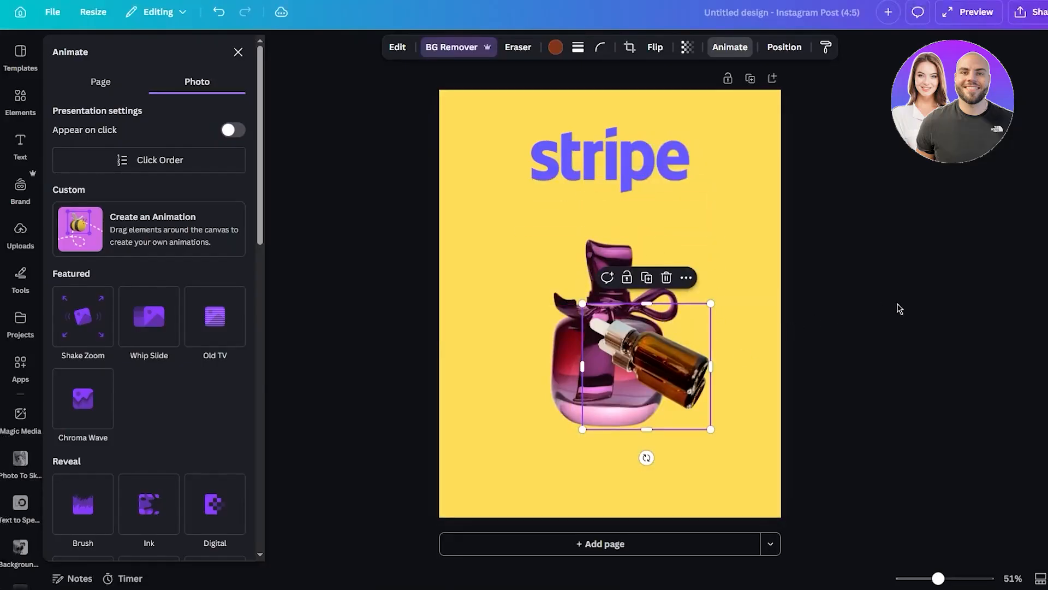
# - Move the dropper bottle to the page's lower-right corner and scale it down slightly
pyautogui.moveTo(683, 367); pyautogui.dragTo(732, 476)
pyautogui.moveTo(757, 413); pyautogui.dragTo(744, 422)
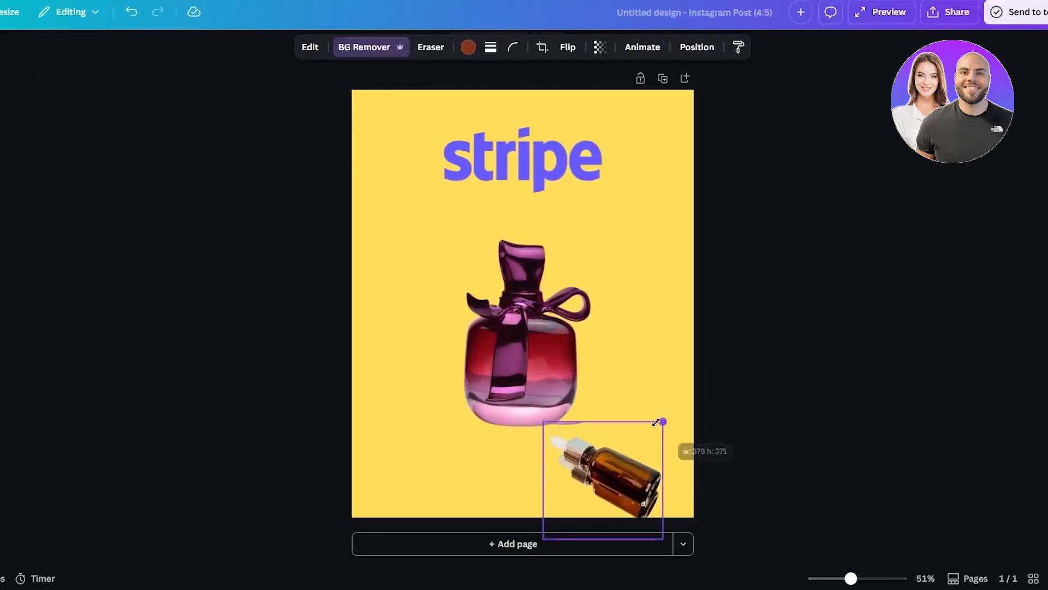
pyautogui.moveTo(657, 422); pyautogui.dragTo(653, 426)
pyautogui.moveTo(614, 463); pyautogui.dragTo(615, 455)
# - Move the perfume bottle up closer to the Stripe logo and trim the top of the dropper bottle's frame
pyautogui.moveTo(543, 350); pyautogui.dragTo(541, 319)
pyautogui.click(584, 427)
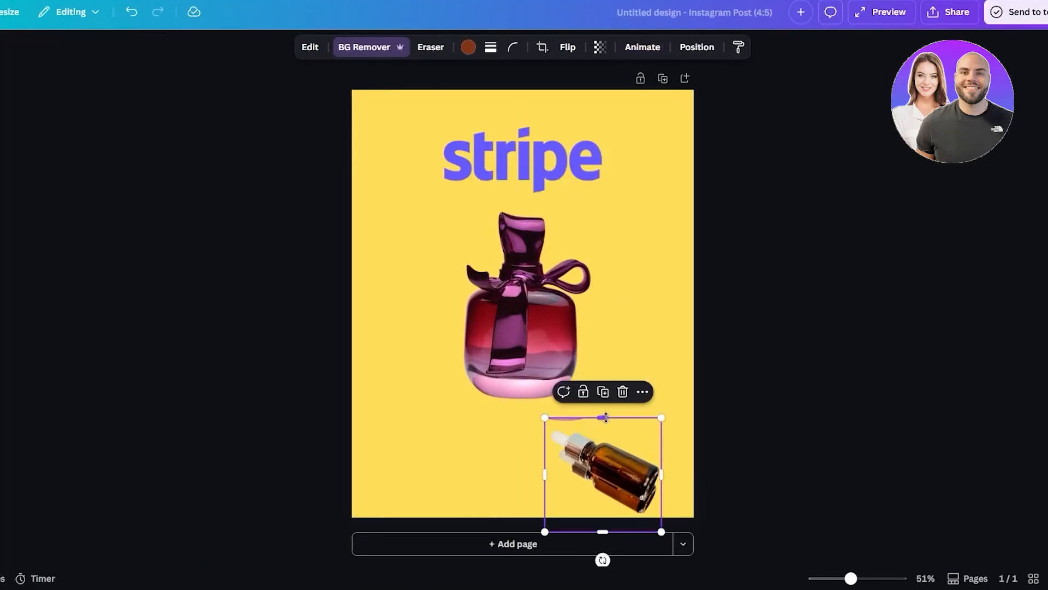
pyautogui.moveTo(603, 418); pyautogui.dragTo(604, 424)
pyautogui.click(720, 437)
# - Place the dropper bottle just outside the page's left edge and record a custom looping motion path ending below the perfume bottle
pyautogui.click(624, 471)
pyautogui.moveTo(623, 471); pyautogui.dragTo(313, 422)
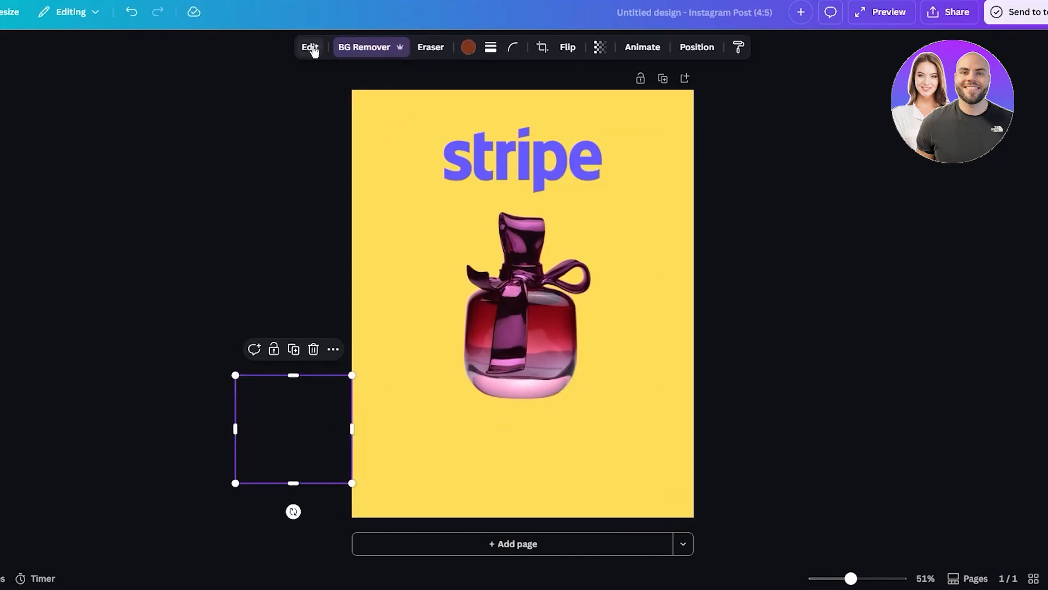
pyautogui.click(655, 47)
pyautogui.click(109, 221)
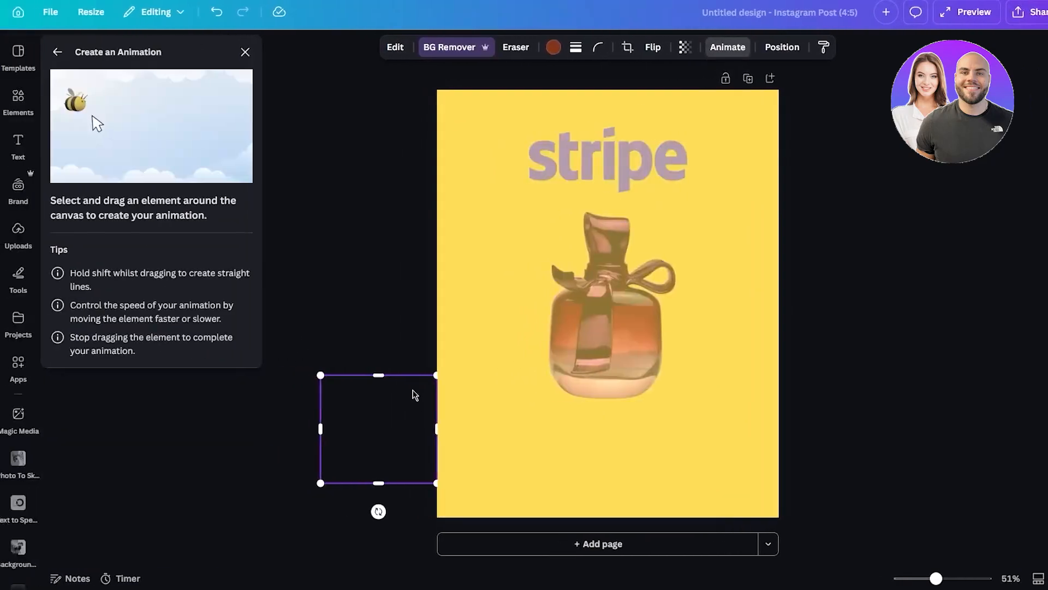
pyautogui.moveTo(409, 437)
pyautogui.mouseDown()
pyautogui.moveTo(485, 383)
pyautogui.moveTo(406, 440)
pyautogui.mouseUp()
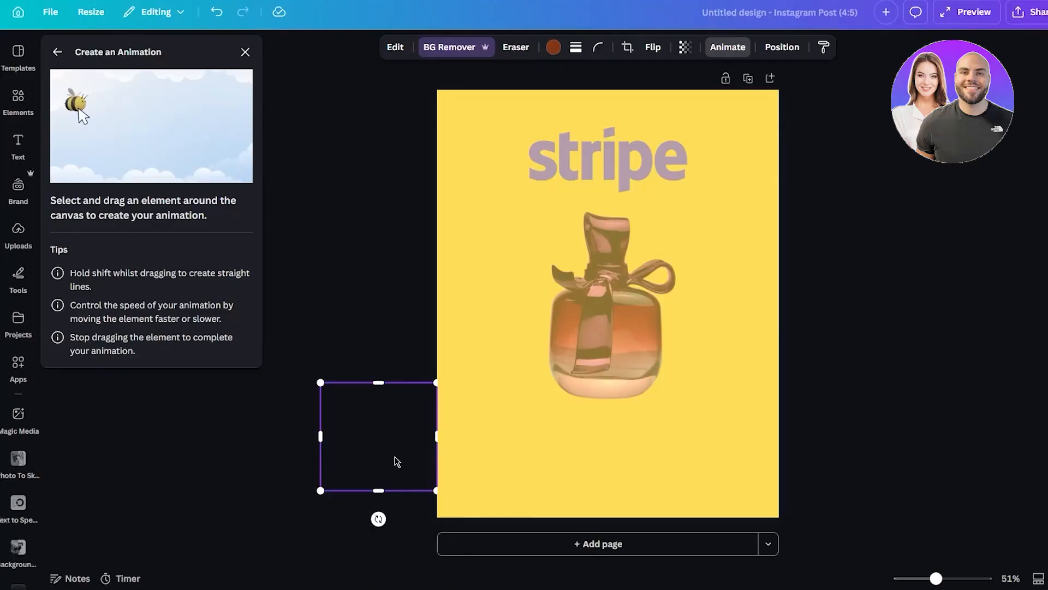
pyautogui.moveTo(397, 461)
pyautogui.mouseDown()
pyautogui.moveTo(437, 349)
pyautogui.moveTo(504, 268)
pyautogui.moveTo(588, 223)
pyautogui.moveTo(674, 232)
pyautogui.moveTo(737, 359)
pyautogui.moveTo(558, 395)
pyautogui.moveTo(545, 422)
pyautogui.moveTo(595, 473)
pyautogui.moveTo(676, 458)
pyautogui.moveTo(704, 400)
pyautogui.moveTo(583, 355)
pyautogui.moveTo(504, 396)
pyautogui.moveTo(486, 317)
pyautogui.moveTo(575, 251)
pyautogui.moveTo(656, 218)
pyautogui.moveTo(638, 180)
pyautogui.moveTo(536, 188)
pyautogui.moveTo(478, 155)
pyautogui.moveTo(548, 151)
pyautogui.moveTo(606, 246)
pyautogui.moveTo(588, 348)
pyautogui.moveTo(644, 442)
pyautogui.moveTo(709, 386)
pyautogui.moveTo(682, 252)
pyautogui.moveTo(598, 244)
pyautogui.moveTo(608, 463)
pyautogui.mouseUp()
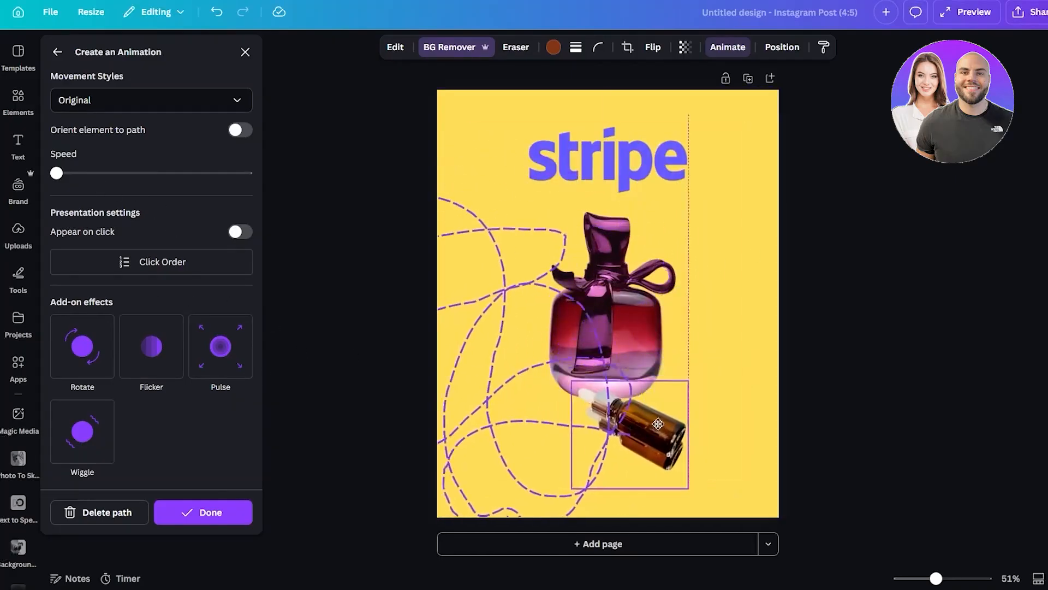
# - Shift the dropper bottle with its path slightly down and left below the perfume bottle, finish the animation and preview the post
pyautogui.click(653, 428)
pyautogui.moveTo(652, 428); pyautogui.dragTo(647, 444)
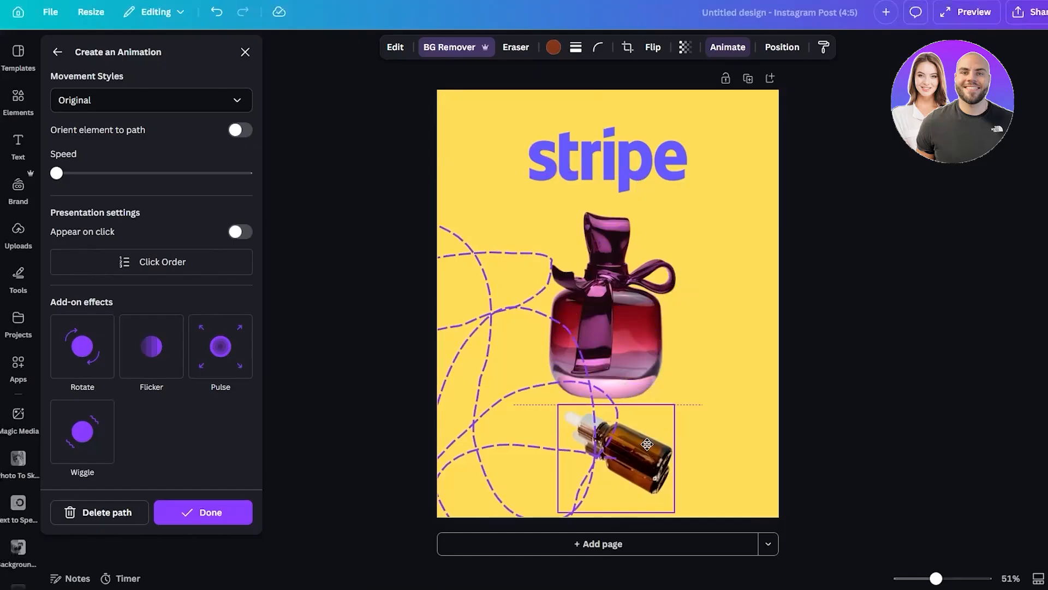
pyautogui.click(232, 518)
pyautogui.click(965, 12)
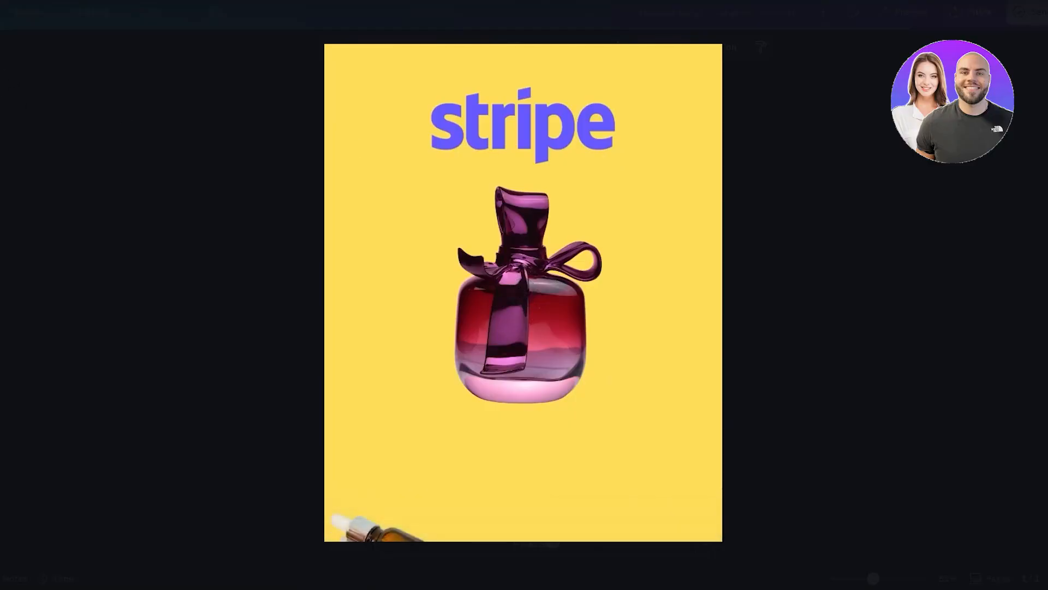
pyautogui.press('Escape')
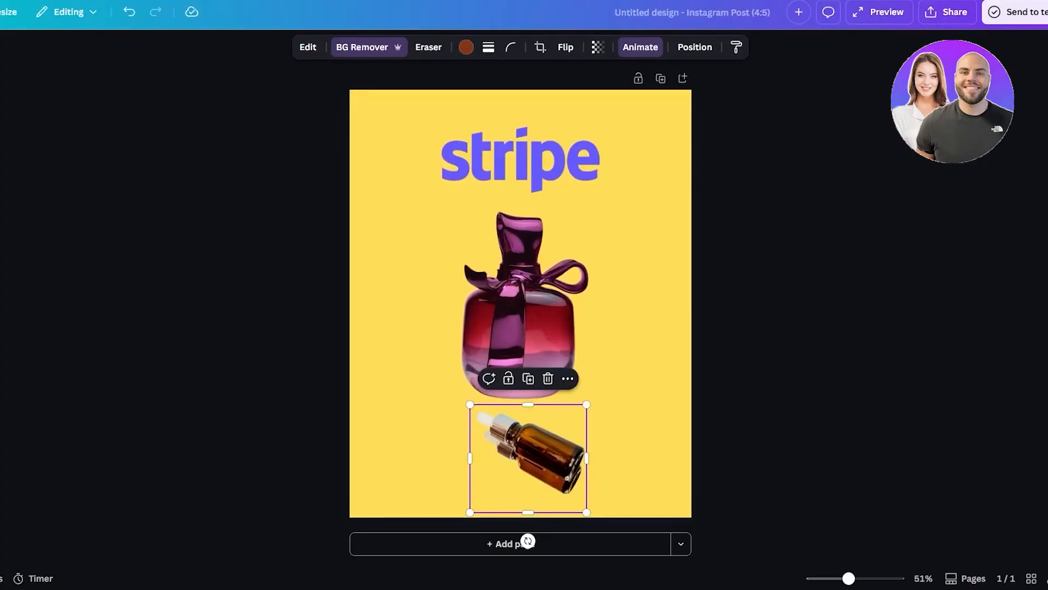
# - Download the design as an MP4 video and open the downloaded file download.mp4
pyautogui.click(947, 11)
pyautogui.click(844, 288)
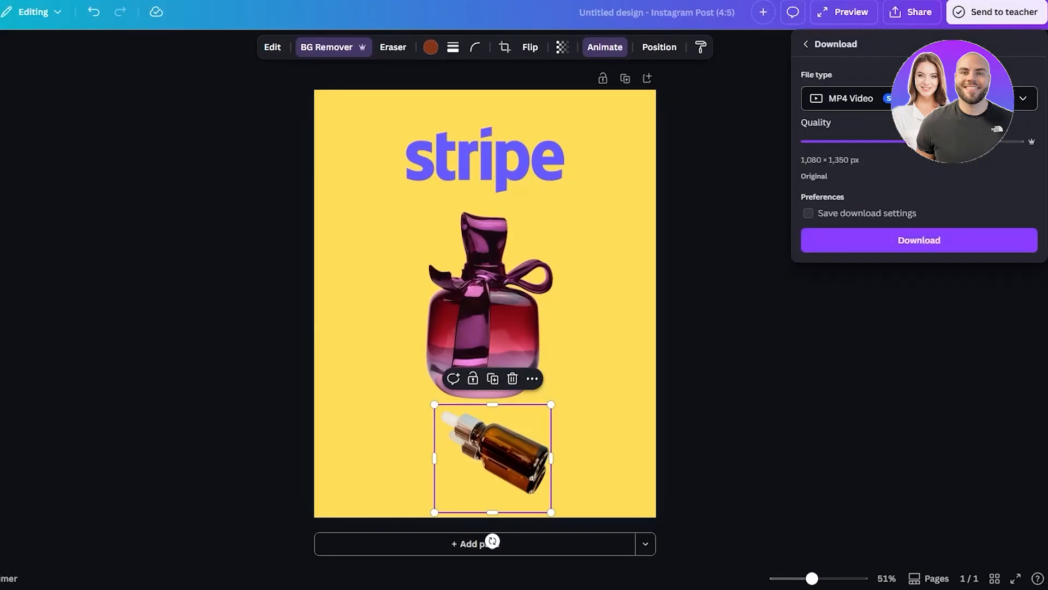
pyautogui.click(952, 98)
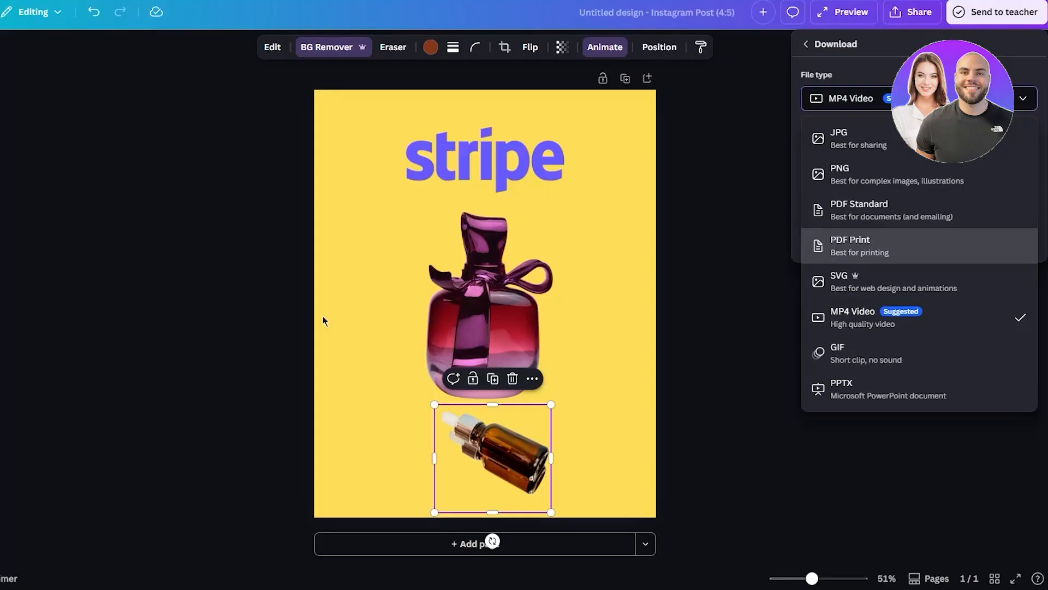
pyautogui.click(812, 263)
pyautogui.click(890, 238)
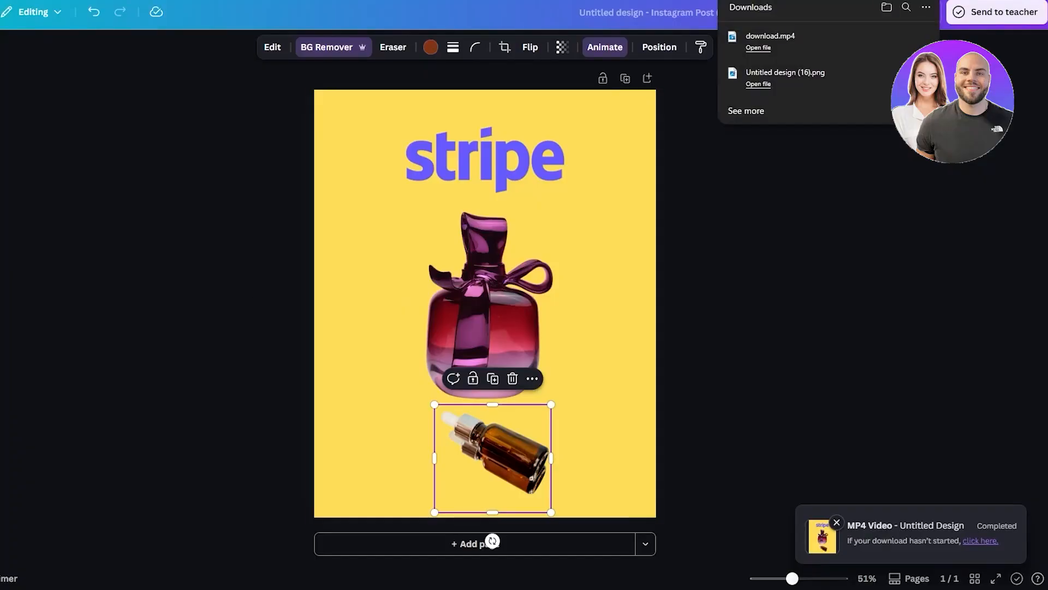
pyautogui.click(754, 45)
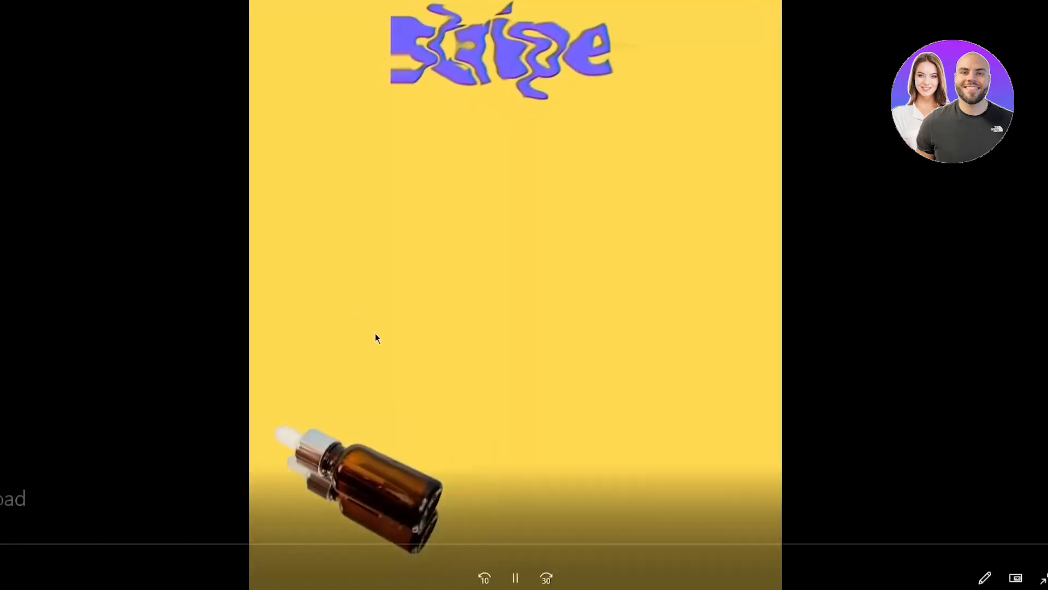